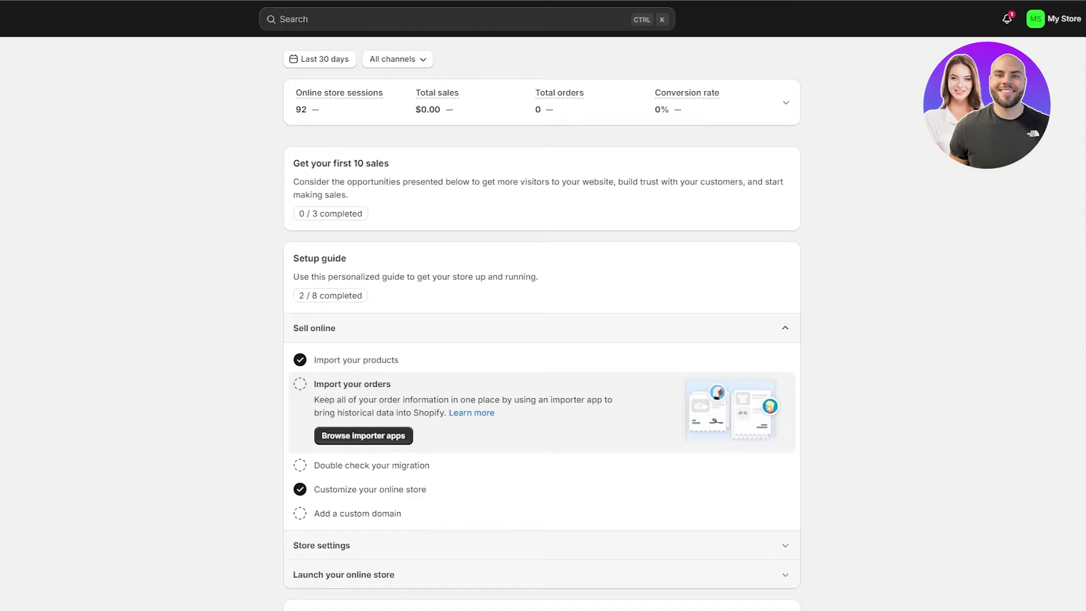
From Online Store > Themes, open Edit code for the Dawn theme.
click(1, 243)
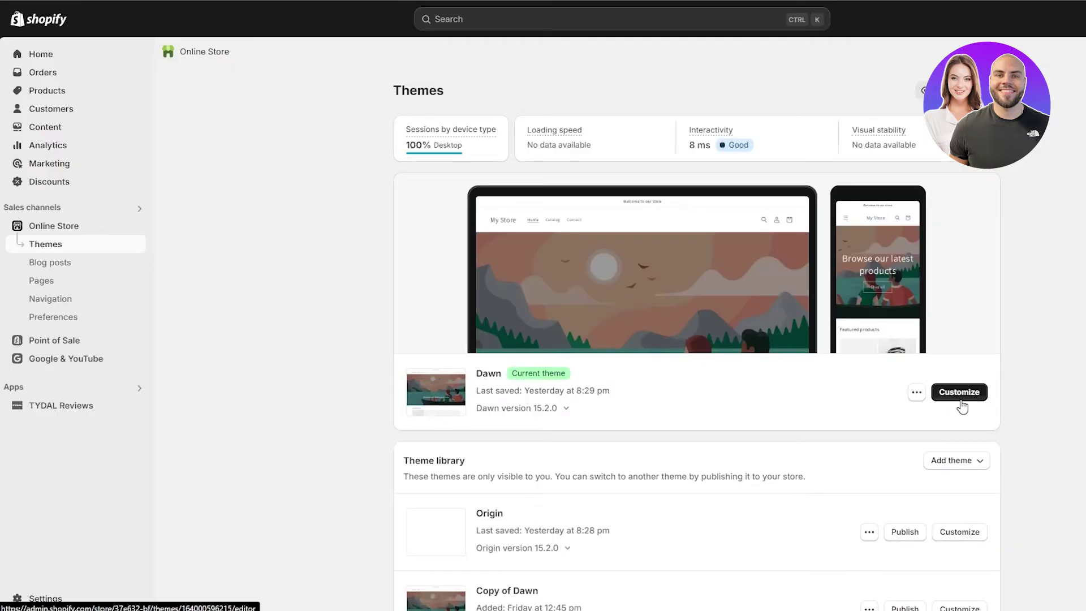
click(916, 392)
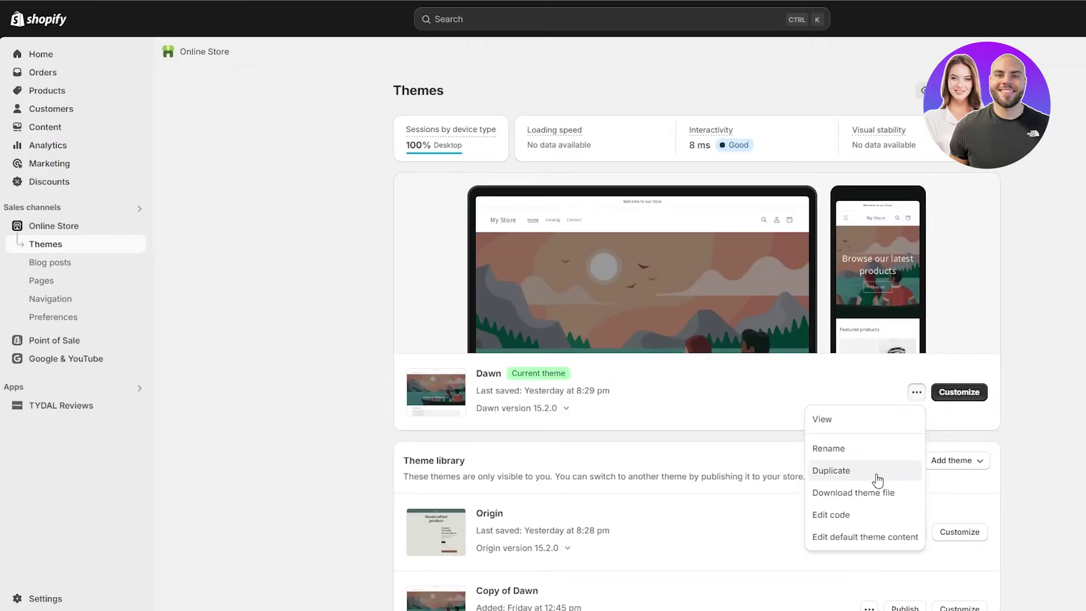
click(877, 514)
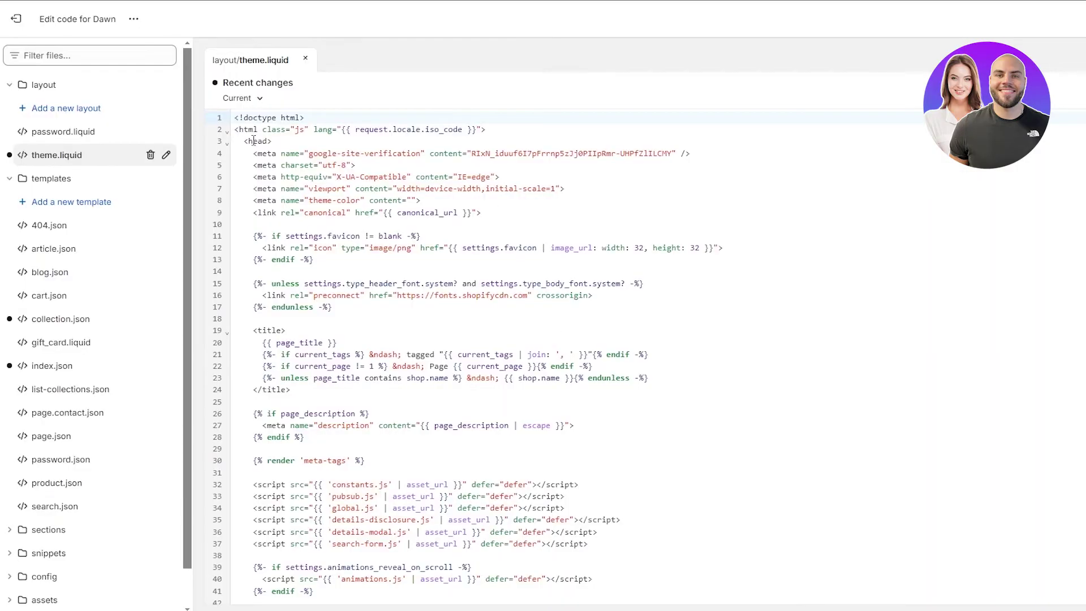
Close theme.liquid and open the password.liquid layout file.
click(305, 59)
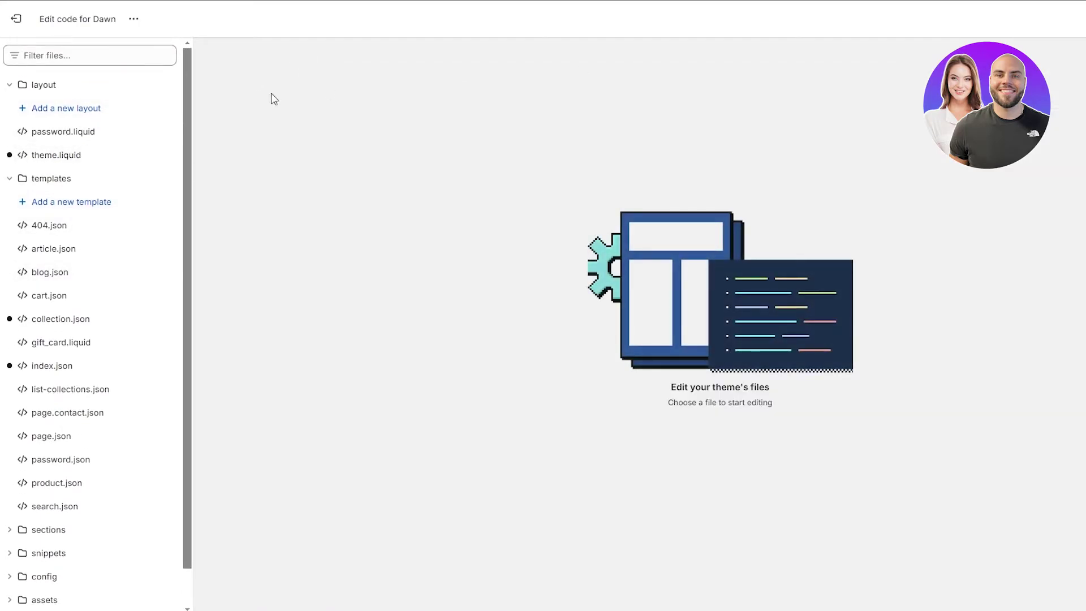
click(84, 135)
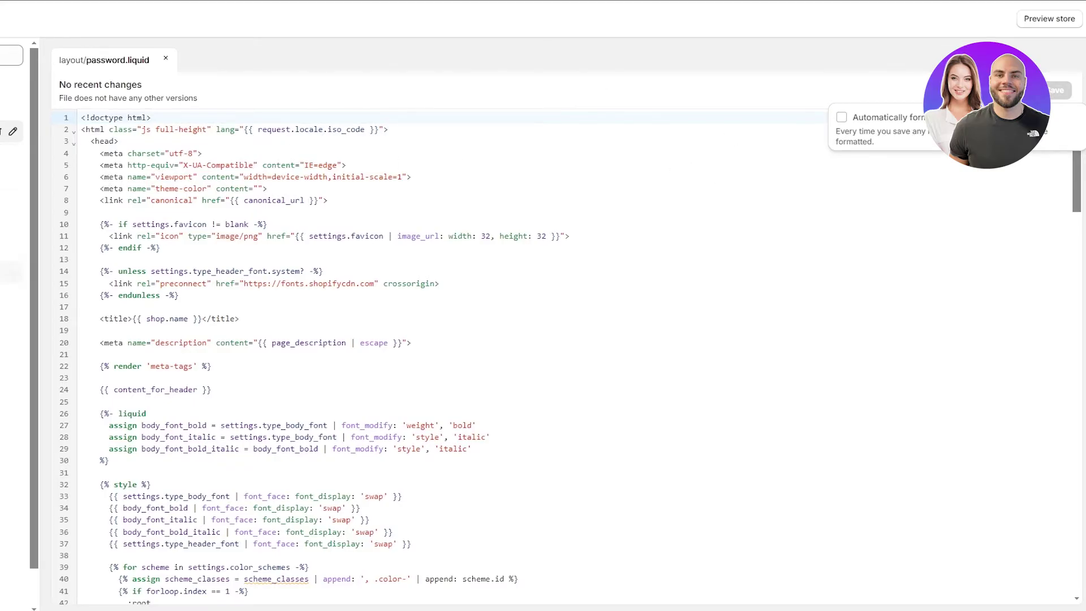
scroll(9, 318, left, 5)
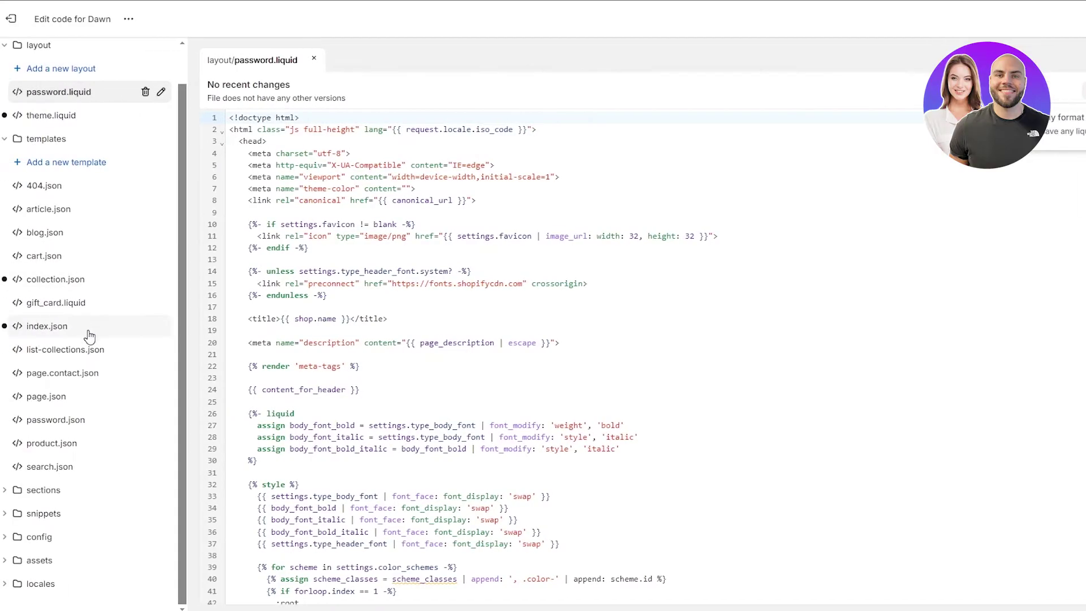
Browse the files in the sections folder, then exit back to the Themes page.
click(4, 492)
scroll(126, 476, down, 10)
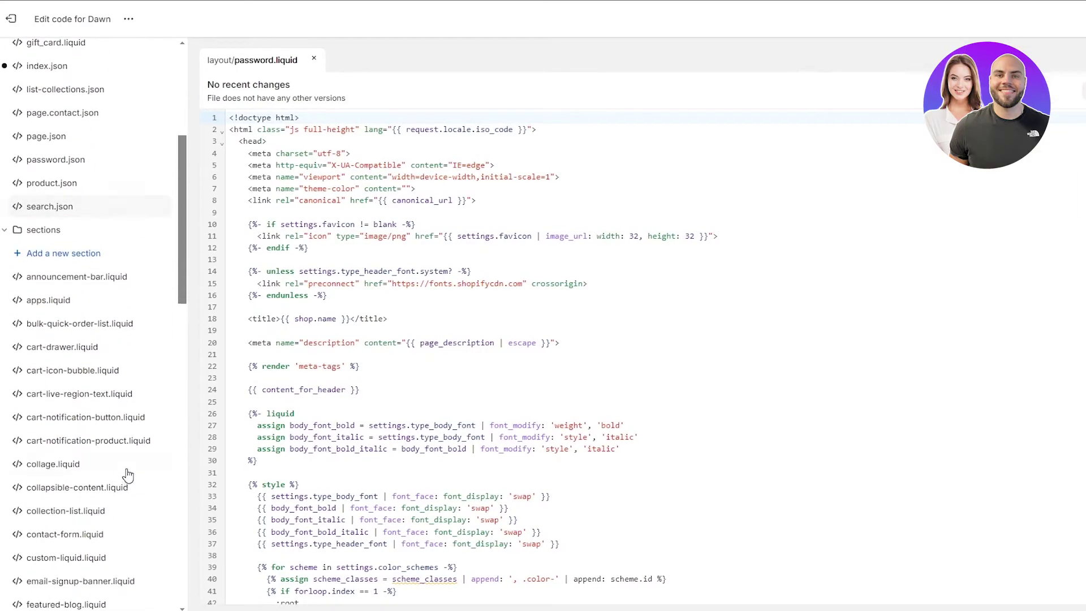
scroll(116, 318, down, 2)
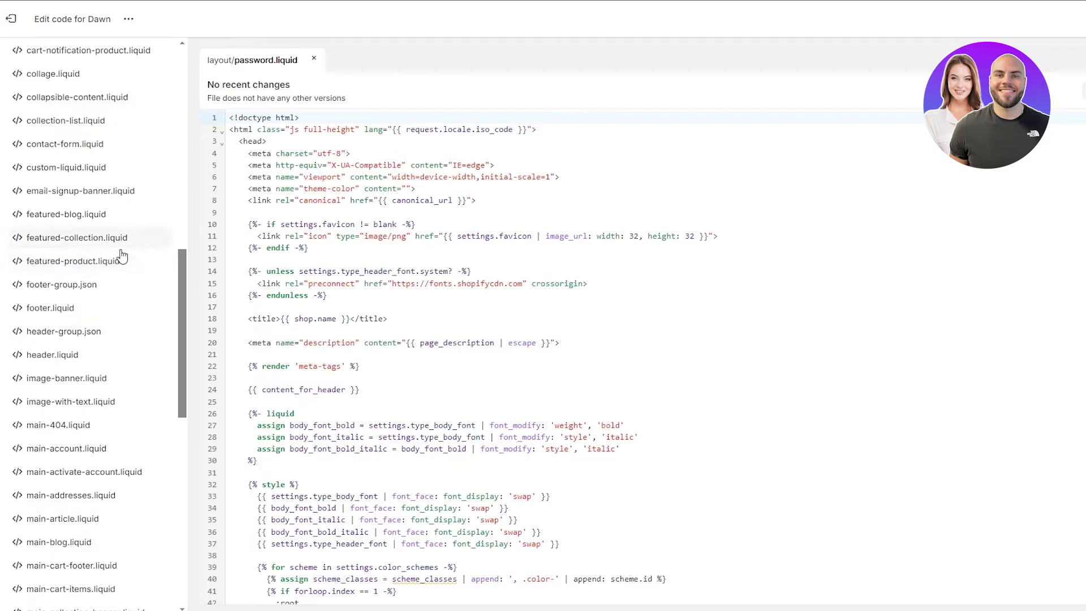
scroll(121, 256, down, 12)
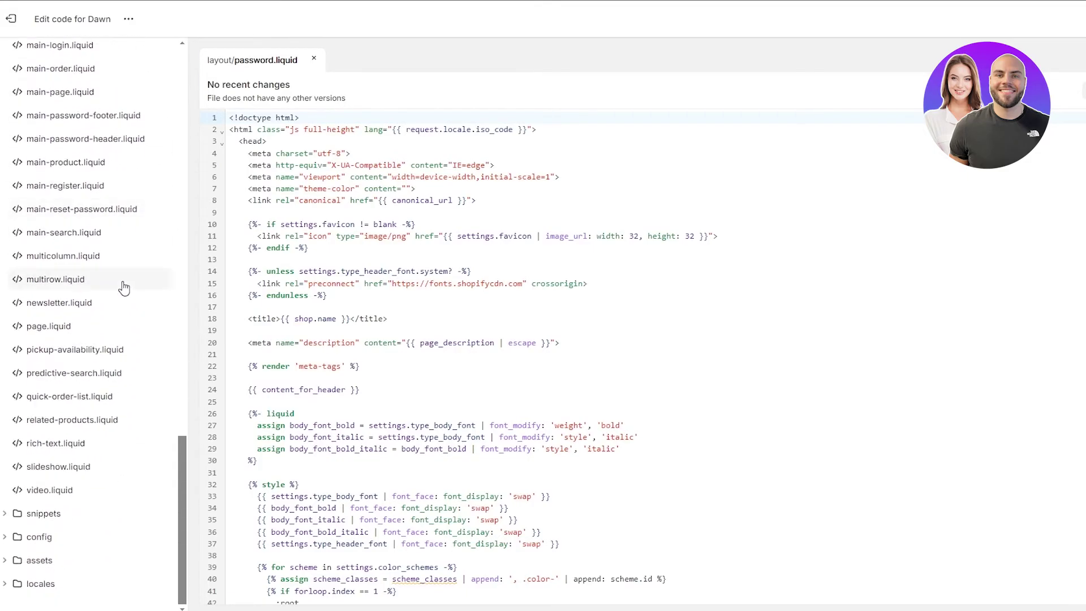
scroll(124, 288, up, 20)
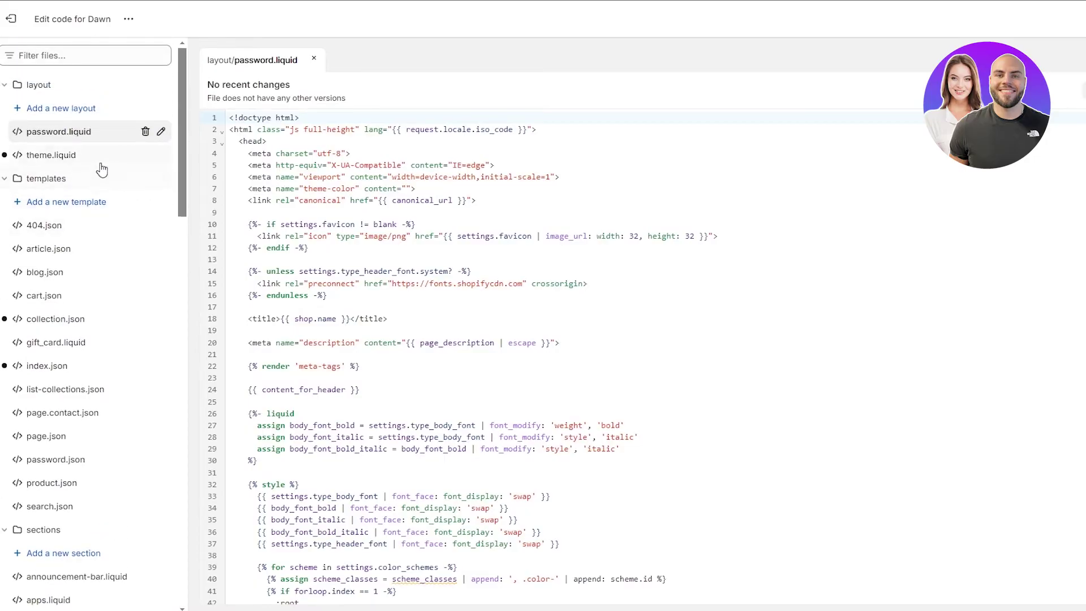
click(11, 18)
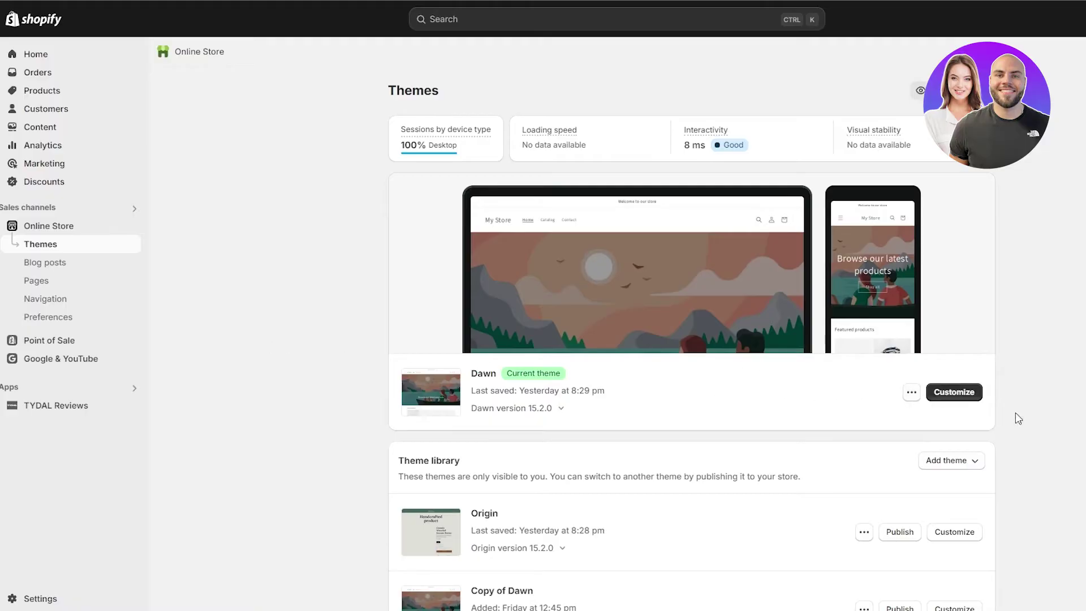
Open the Dawn theme customizer and scroll through the home page preview.
click(962, 393)
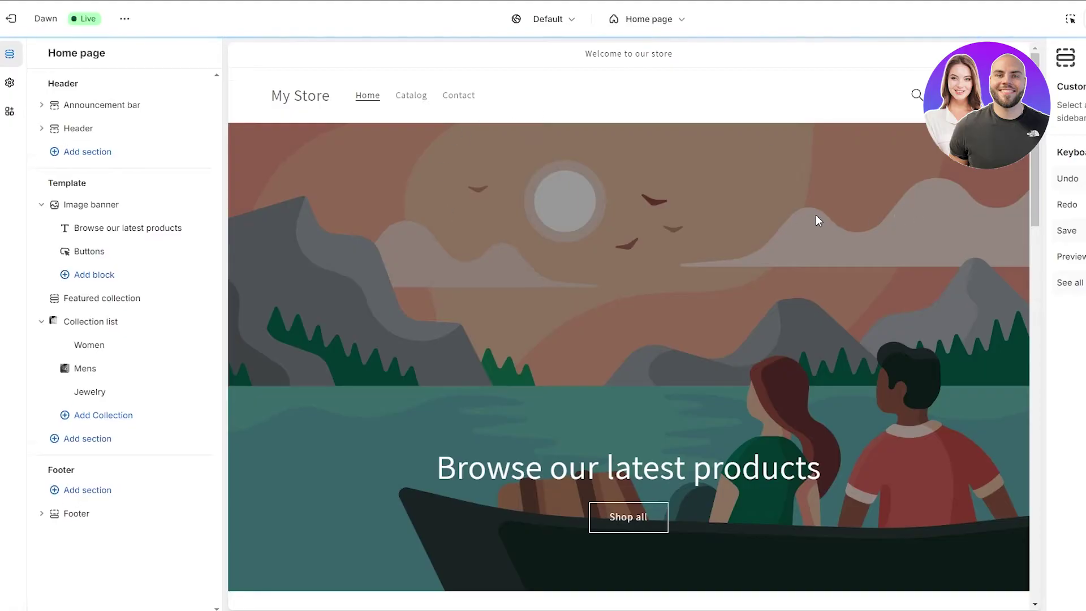
scroll(449, 303, down, 2)
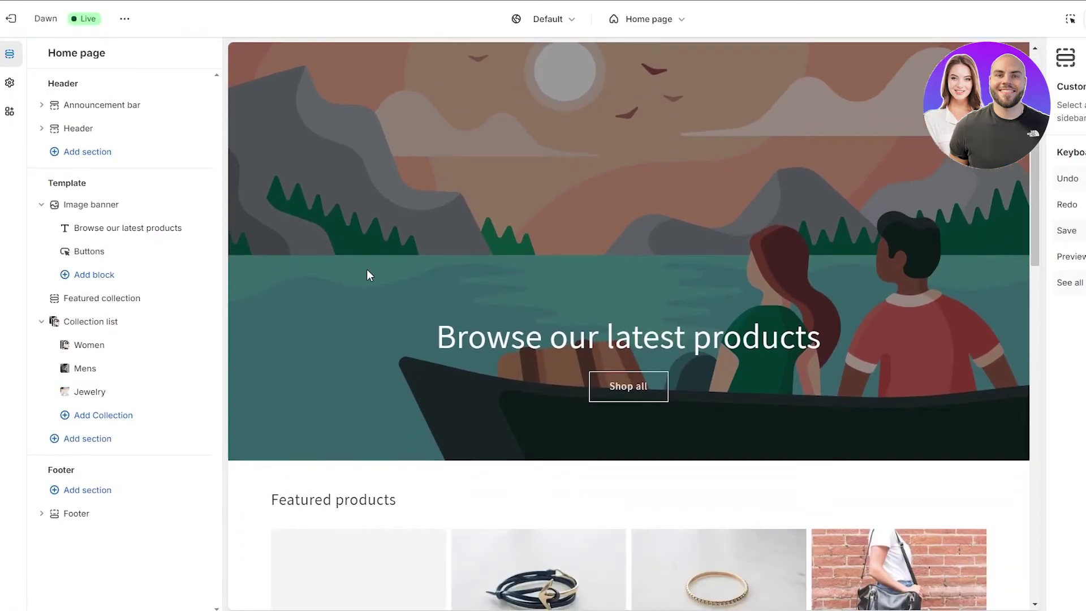
scroll(368, 274, down, 8)
scroll(565, 278, down, 7)
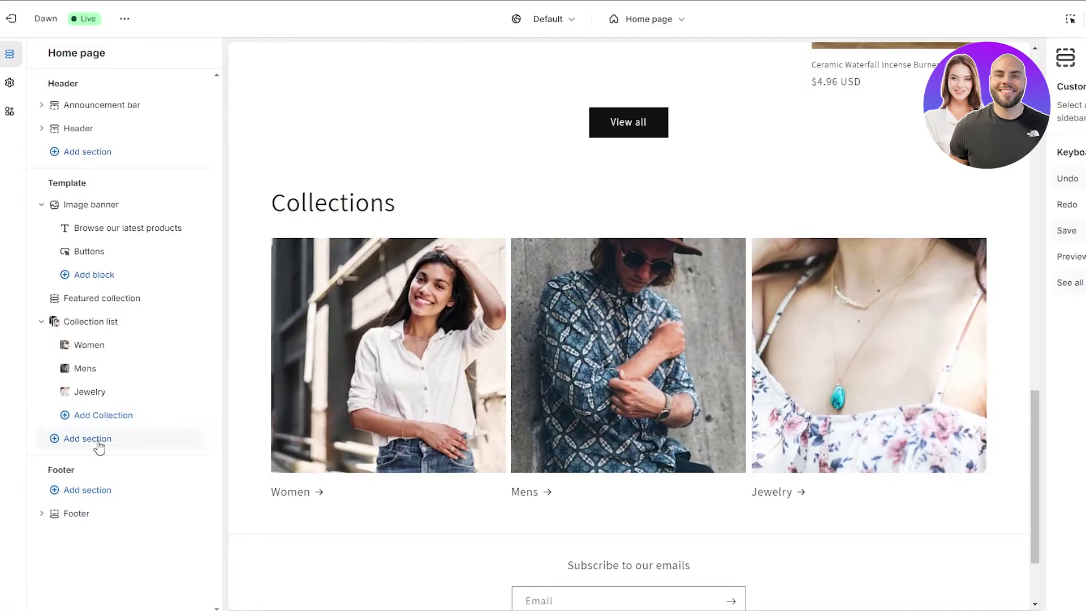
Browse the Add section list under Template, then close it without adding anything.
click(102, 442)
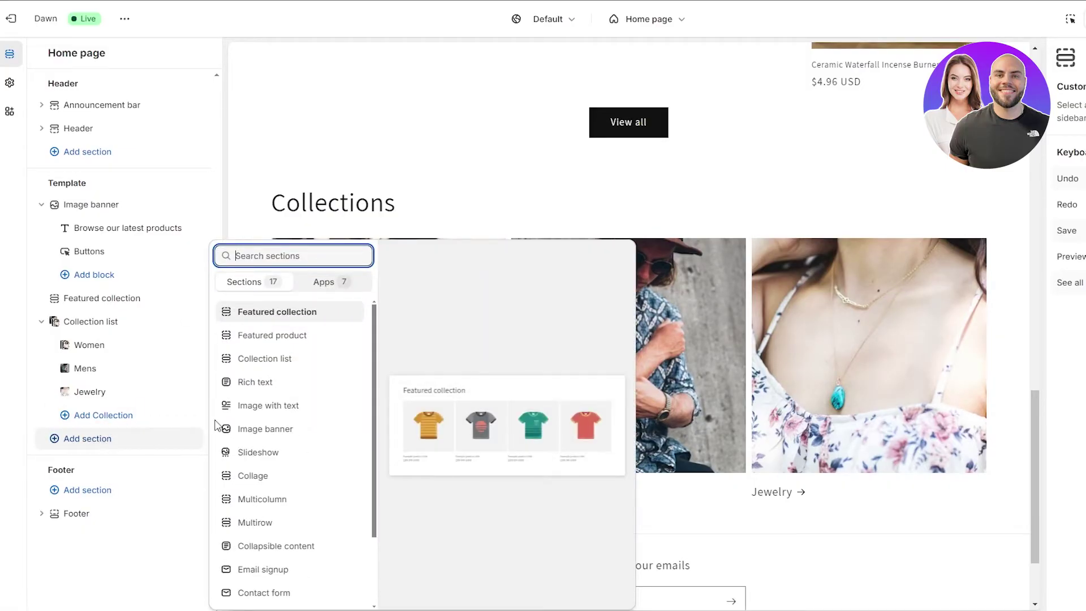
scroll(310, 368, down, 3)
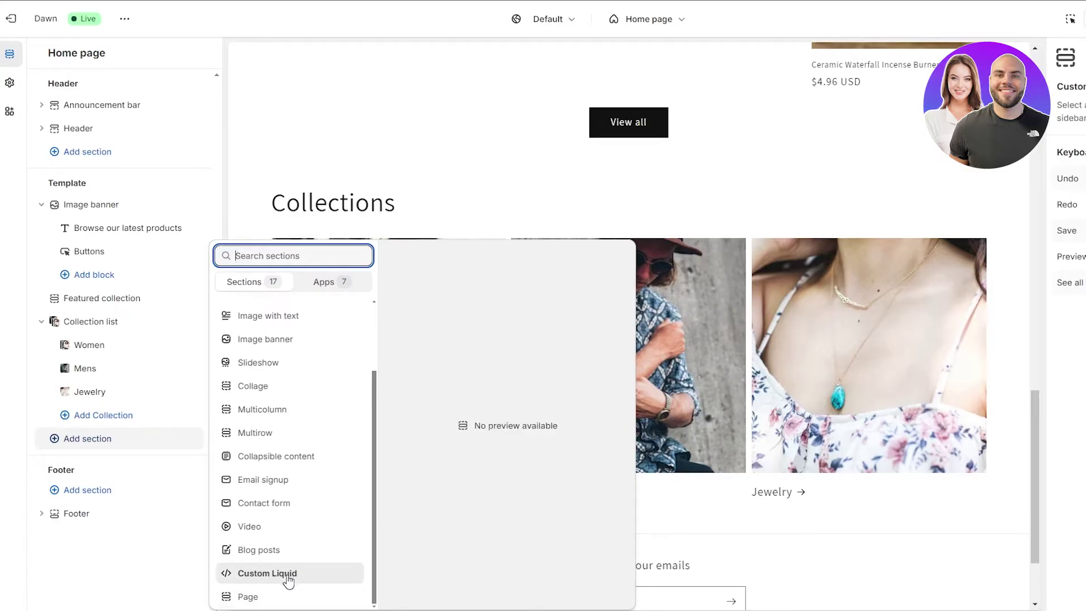
scroll(288, 579, up, 2)
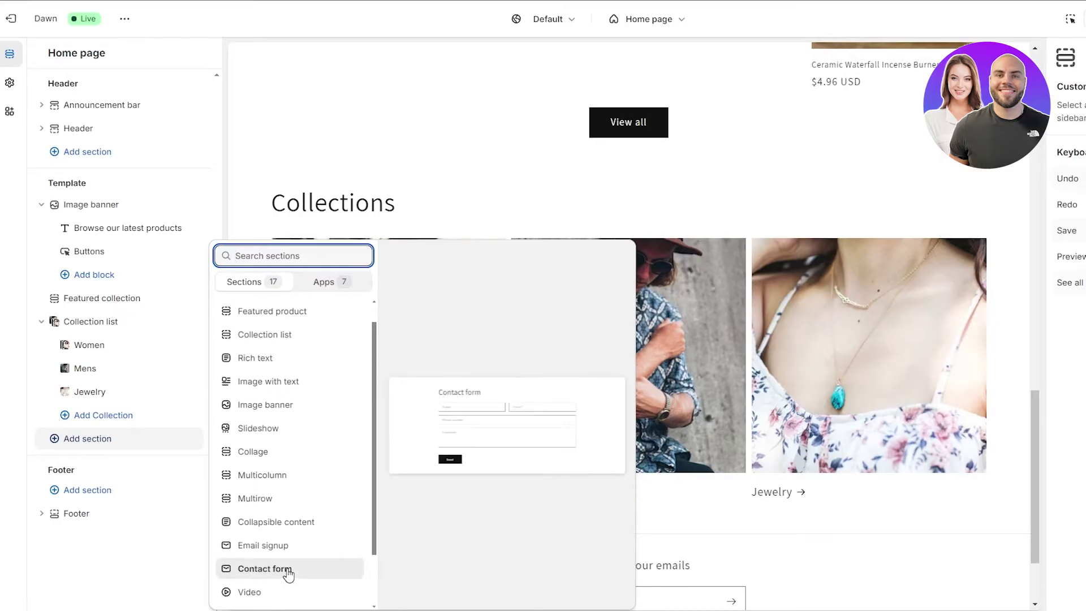
scroll(288, 574, down, 2)
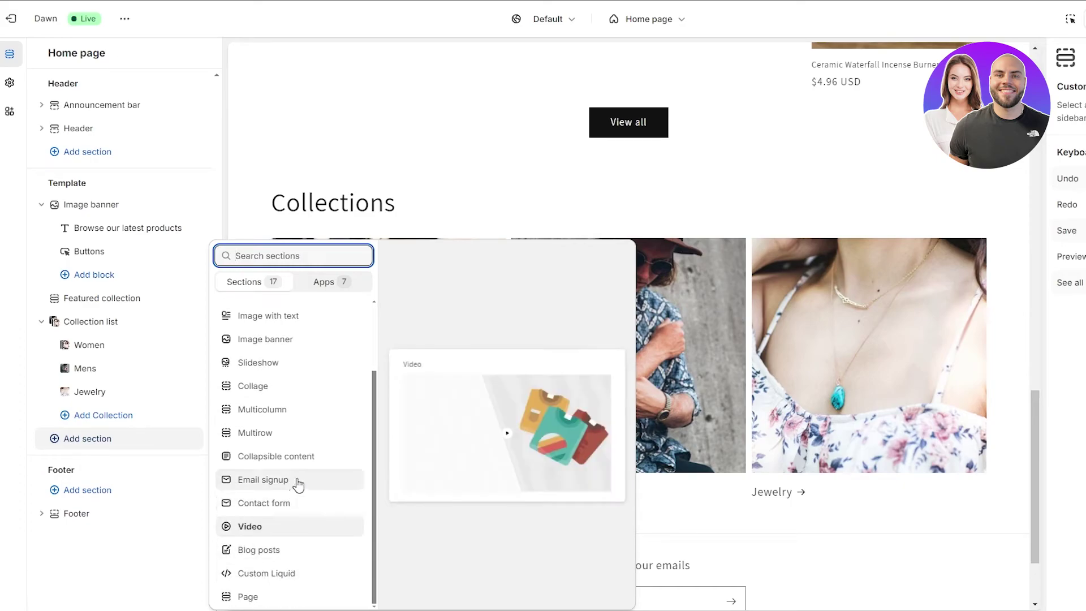
scroll(286, 594, up, 2)
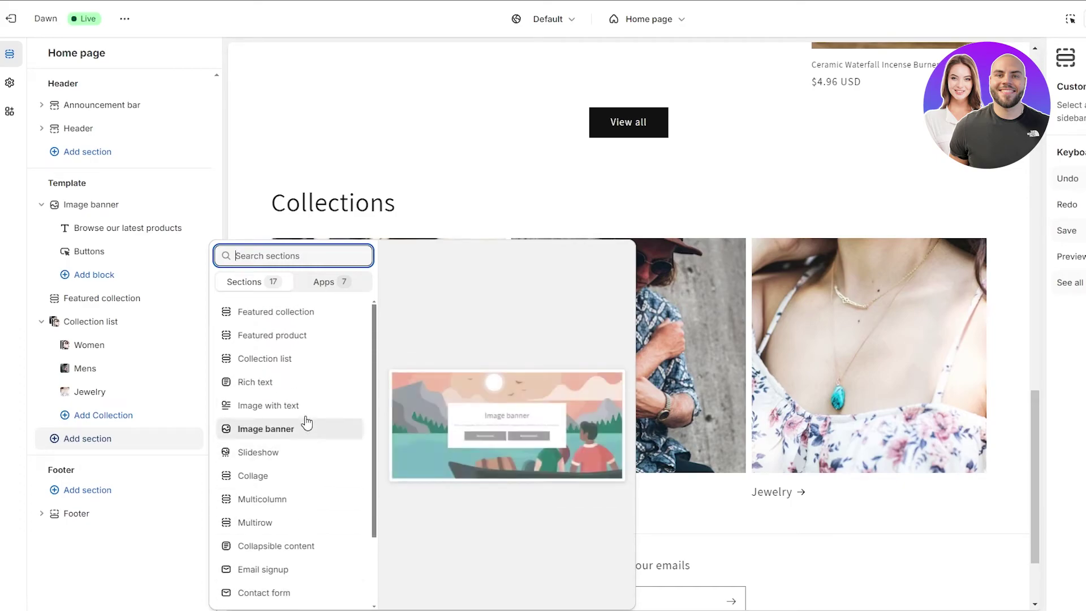
click(249, 199)
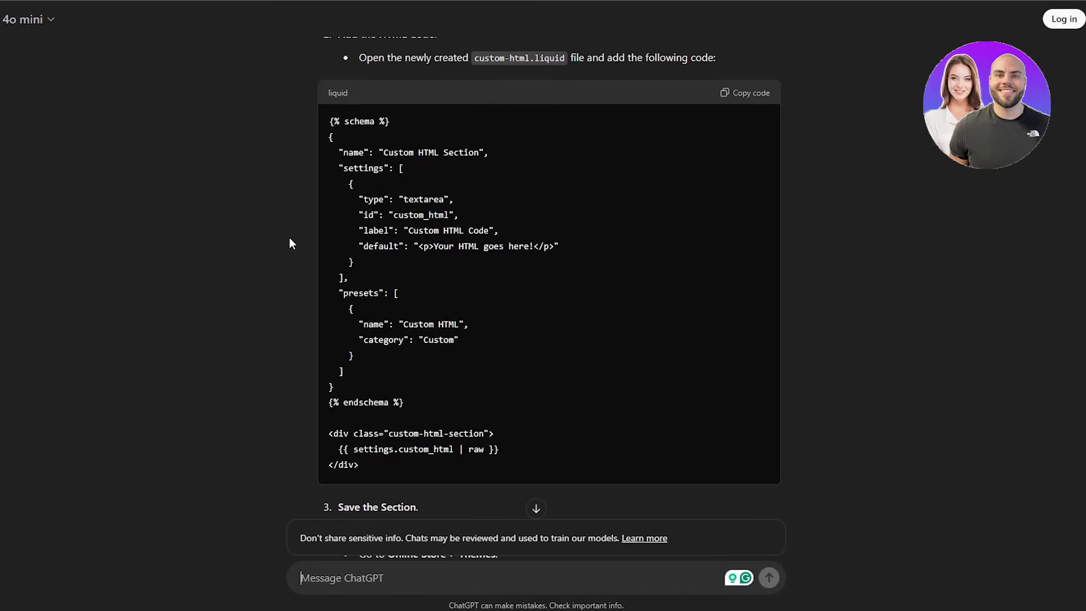
In ChatGPT, review the prompt, the custom-html.liquid code block and setup steps 3–5.
scroll(289, 243, up, 5)
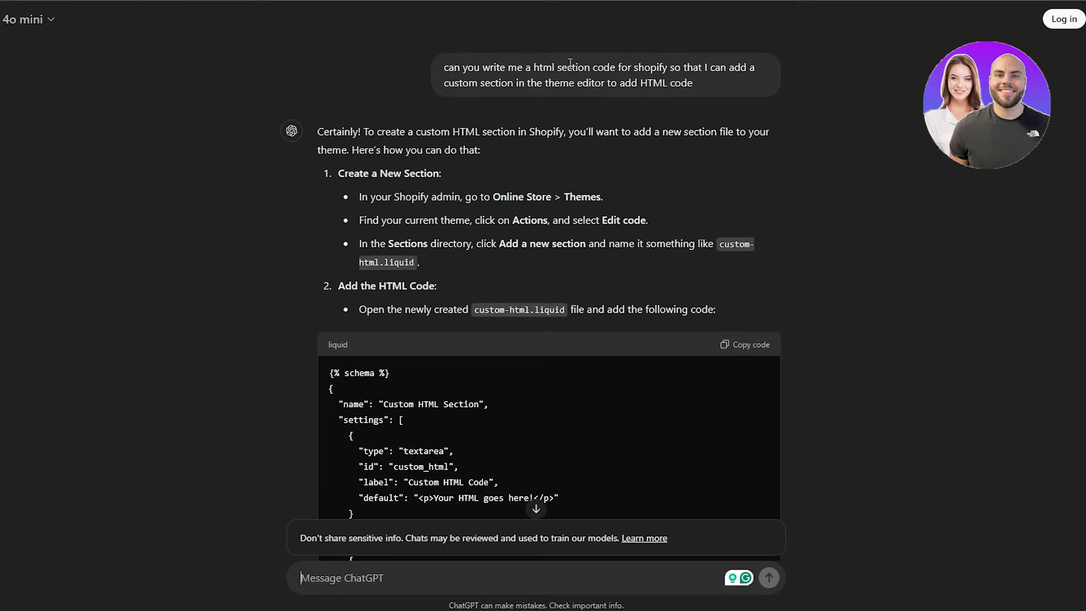
drag(618, 68, 693, 86)
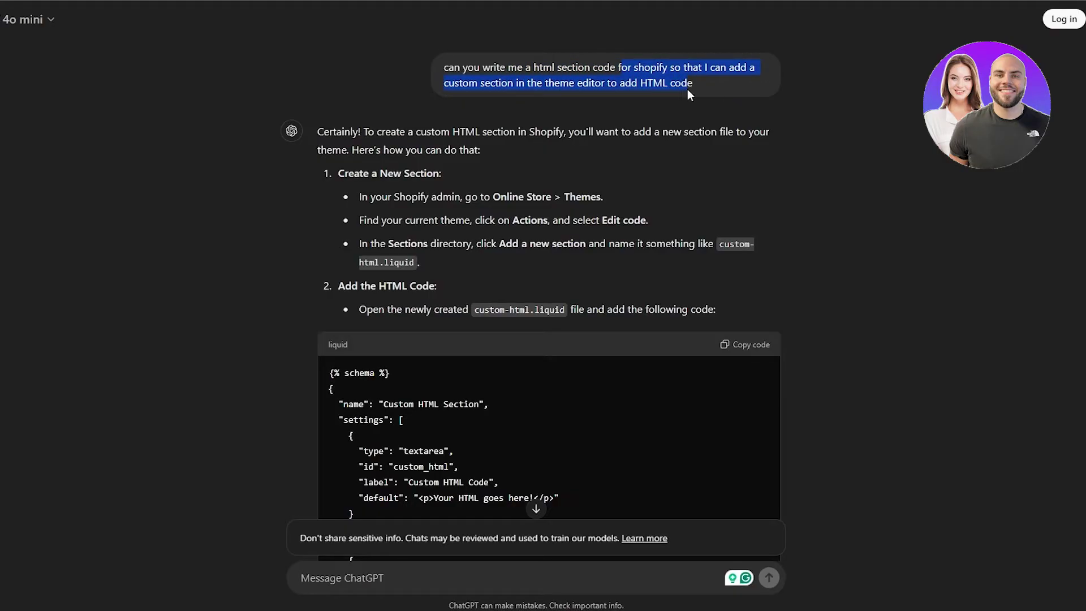
scroll(411, 309, down, 9)
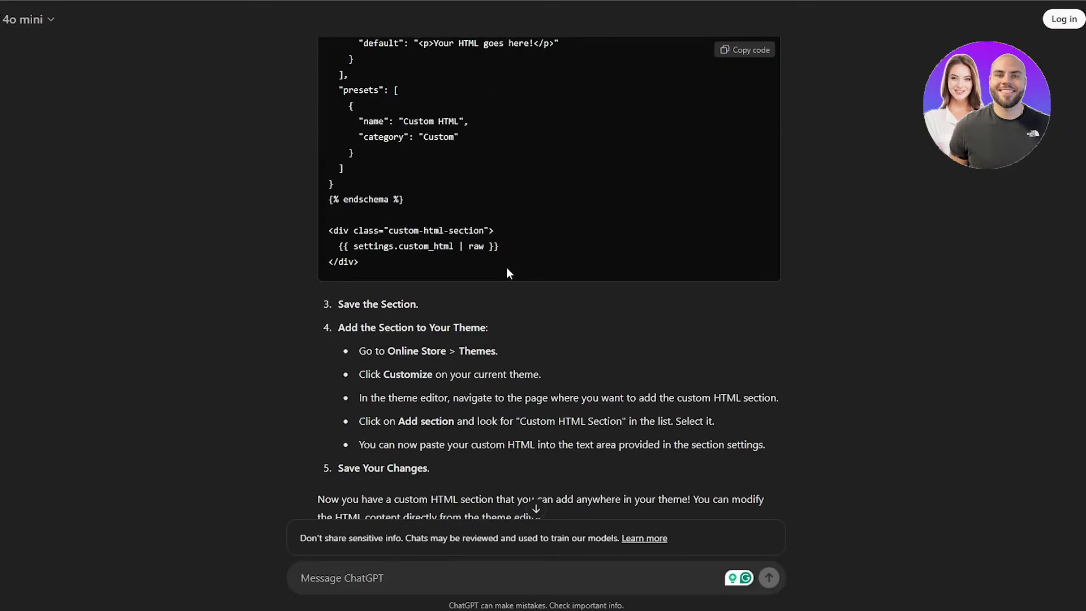
scroll(507, 266, up, 5)
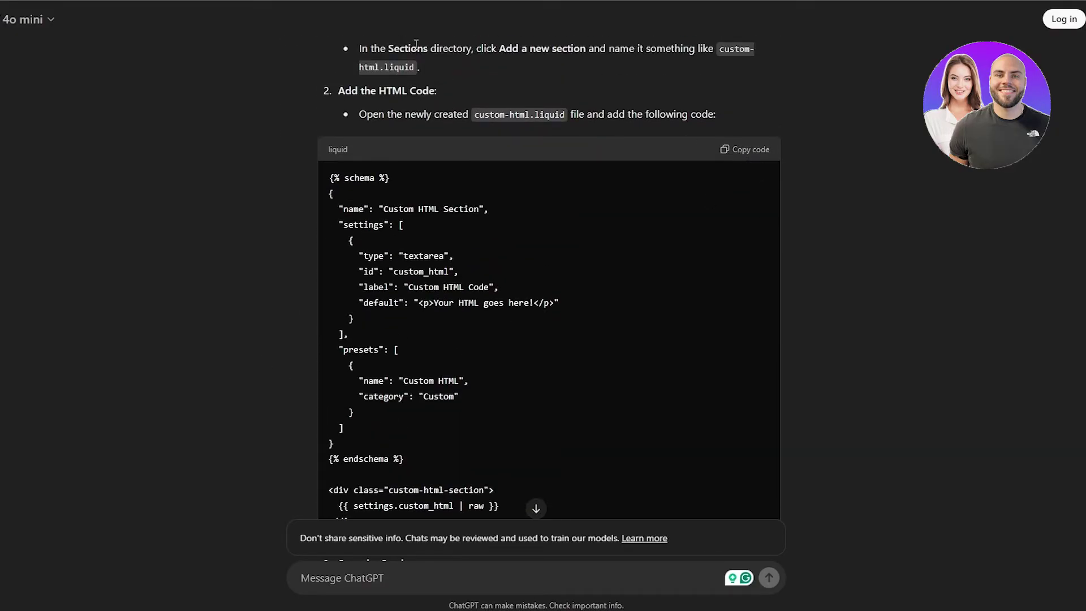
drag(332, 153, 348, 152)
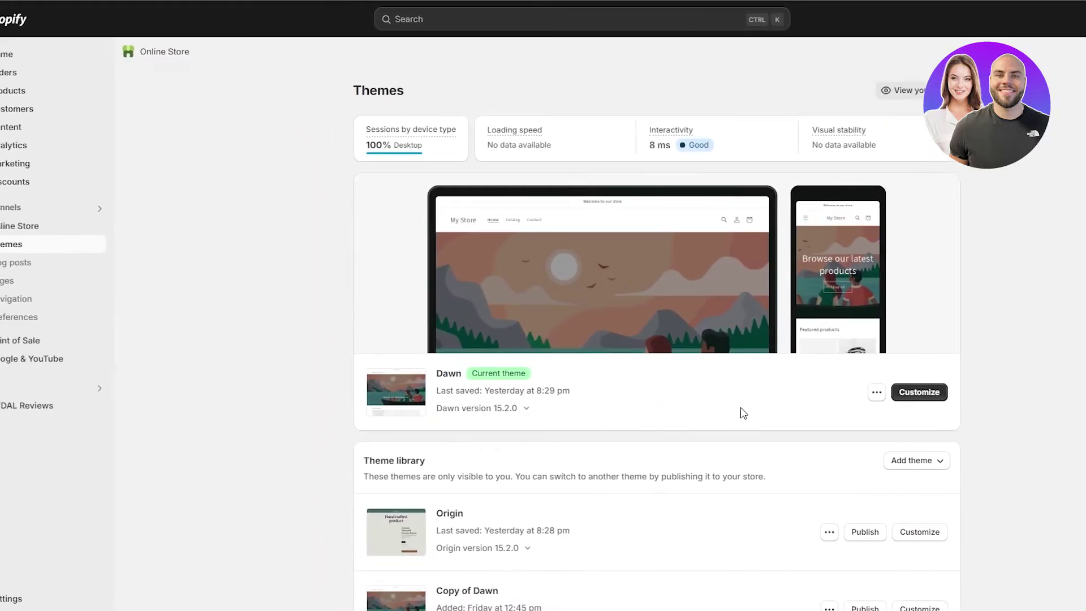
Reopen Edit code for the Dawn theme from the Themes page.
scroll(1063, 205, down, 5)
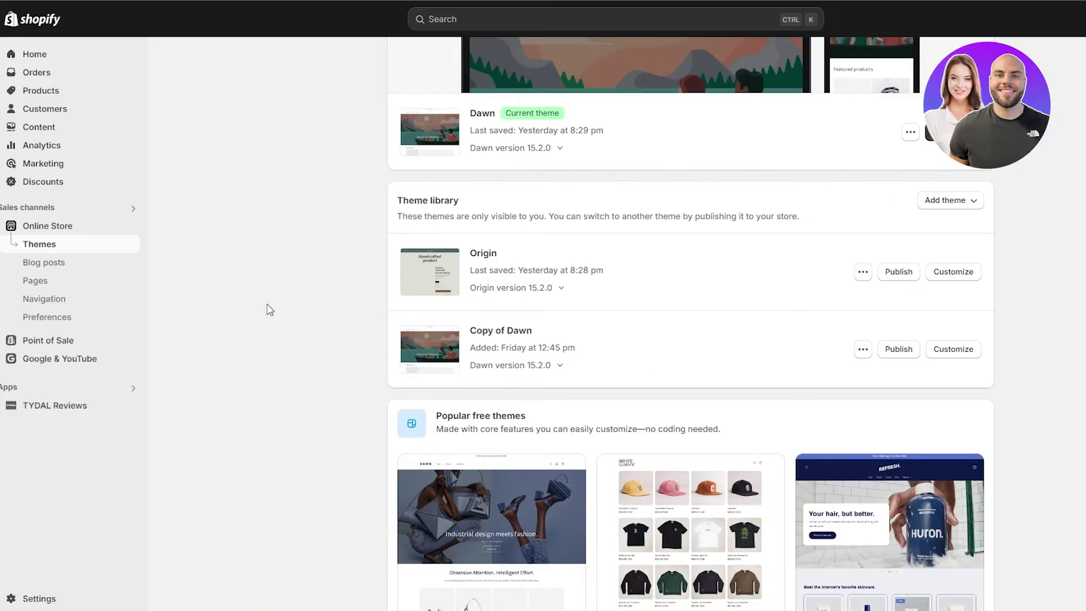
scroll(354, 306, up, 3)
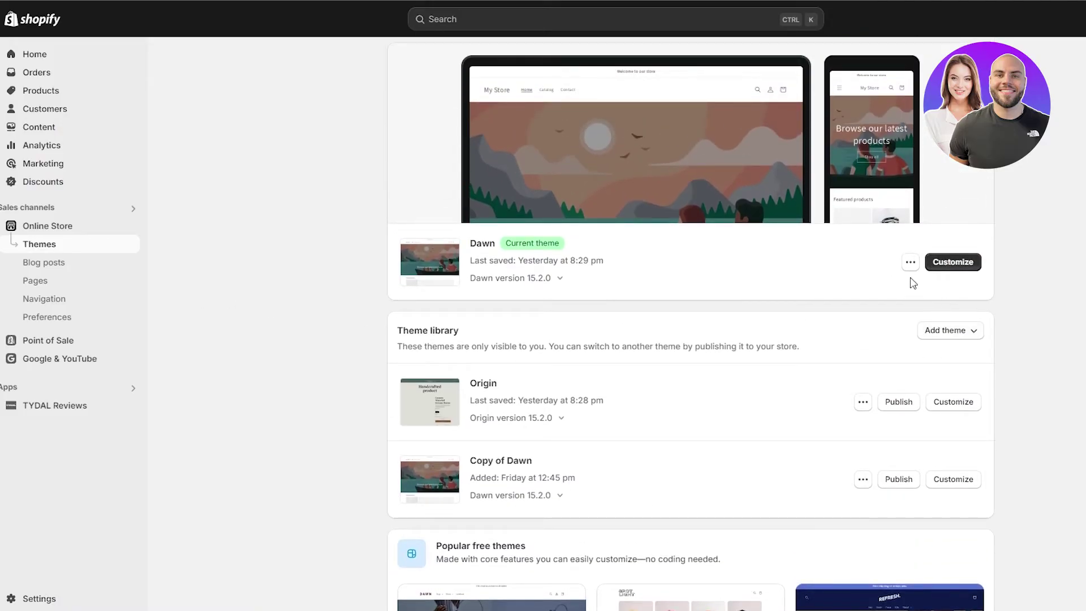
click(910, 262)
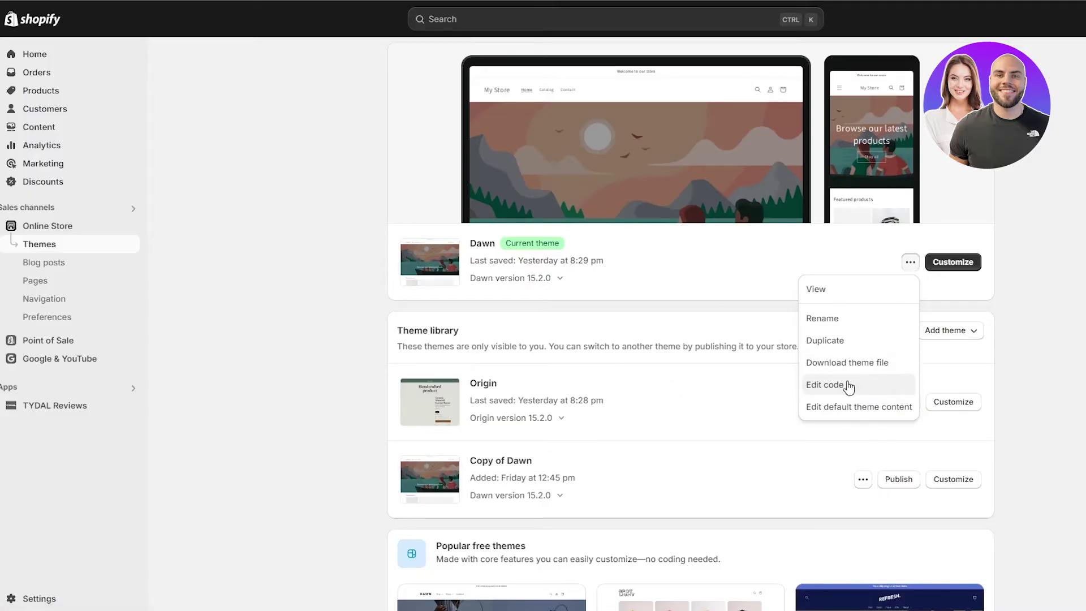
click(826, 385)
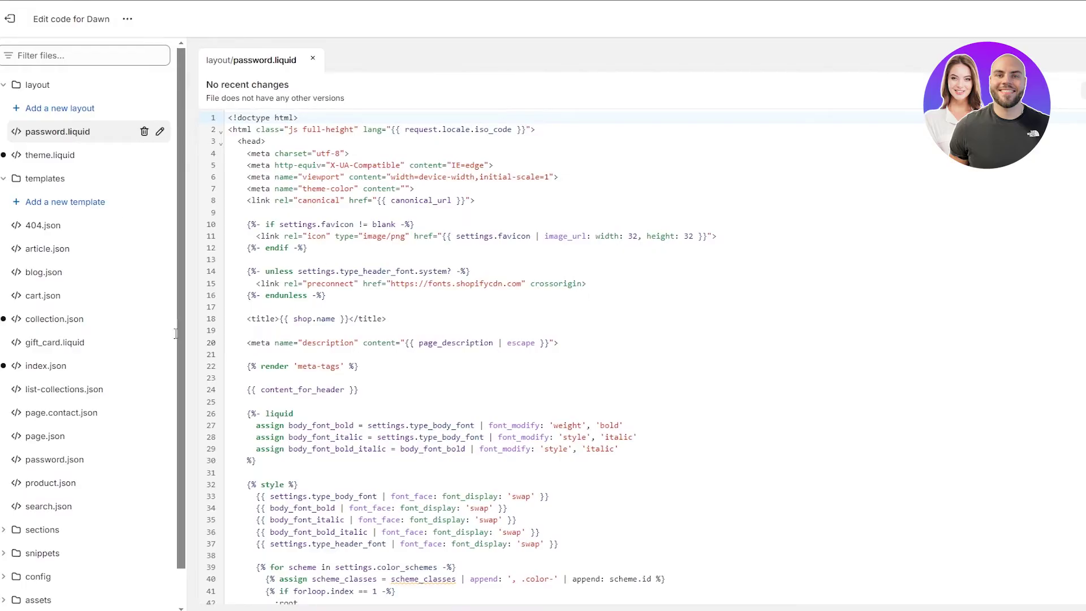
Collapse the layout and templates folders, expand sections, and choose Add a new section.
scroll(373, 317, down, 5)
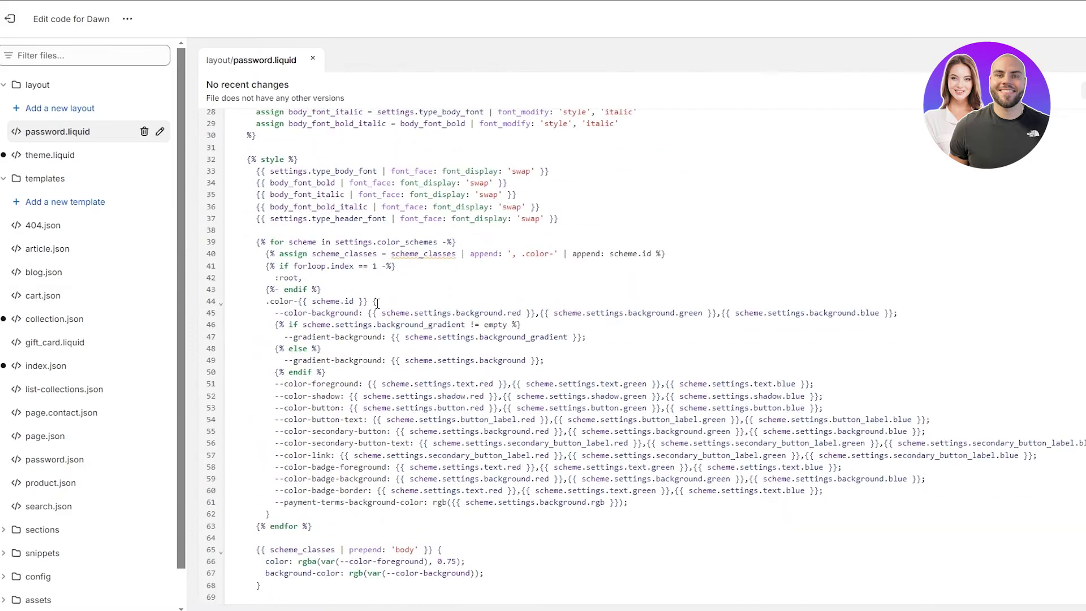
scroll(372, 317, up, 5)
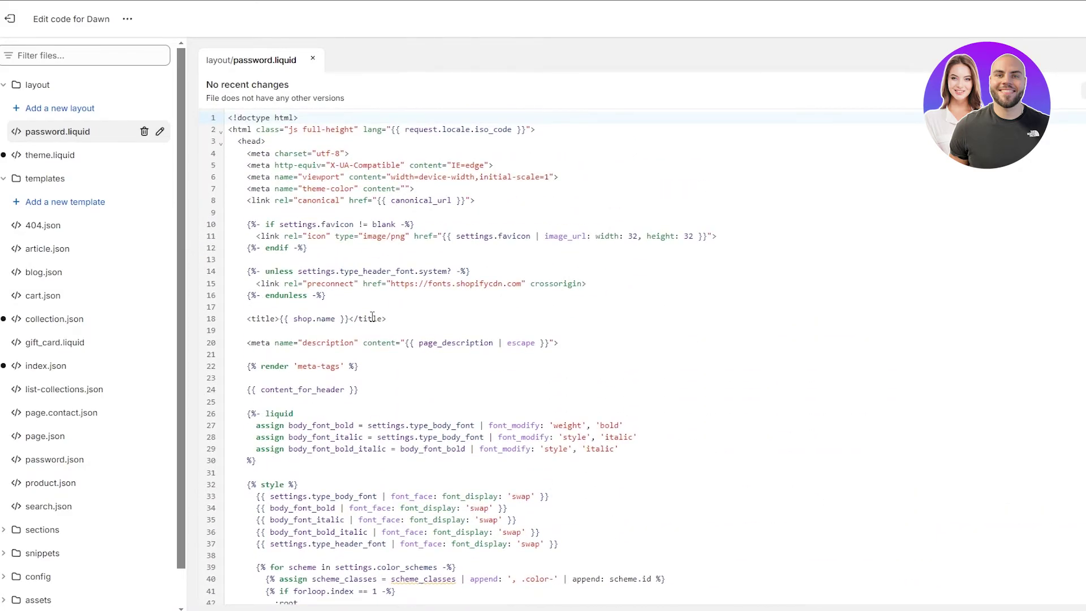
click(4, 85)
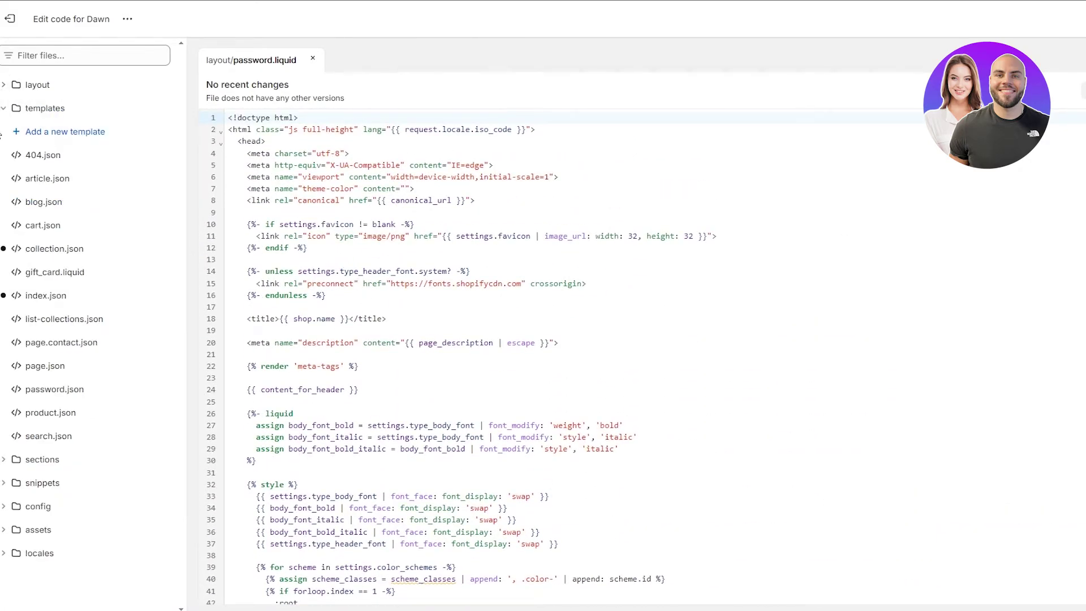
click(4, 108)
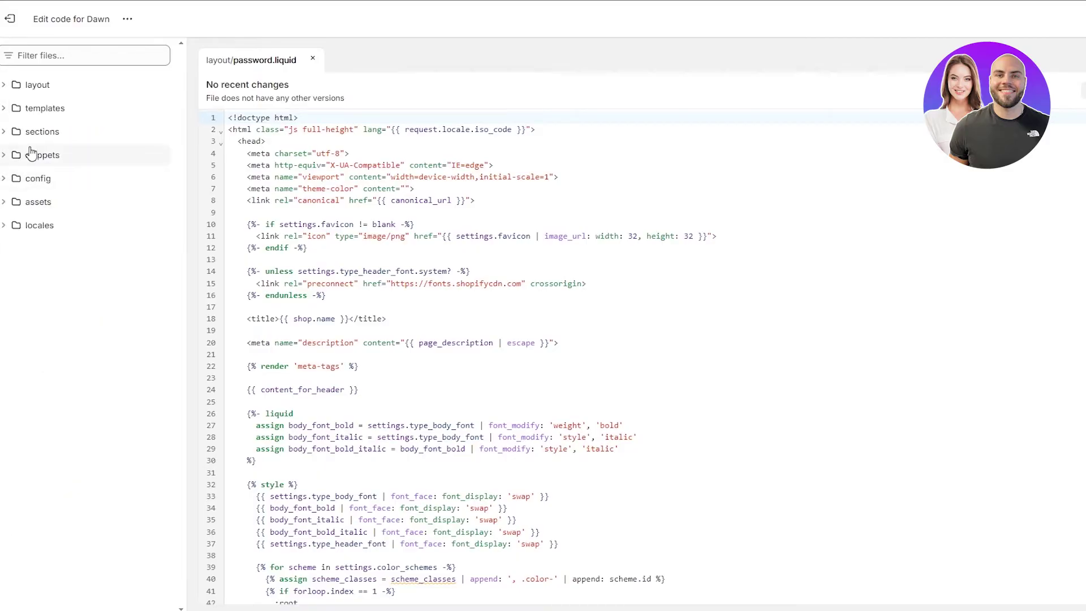
click(4, 131)
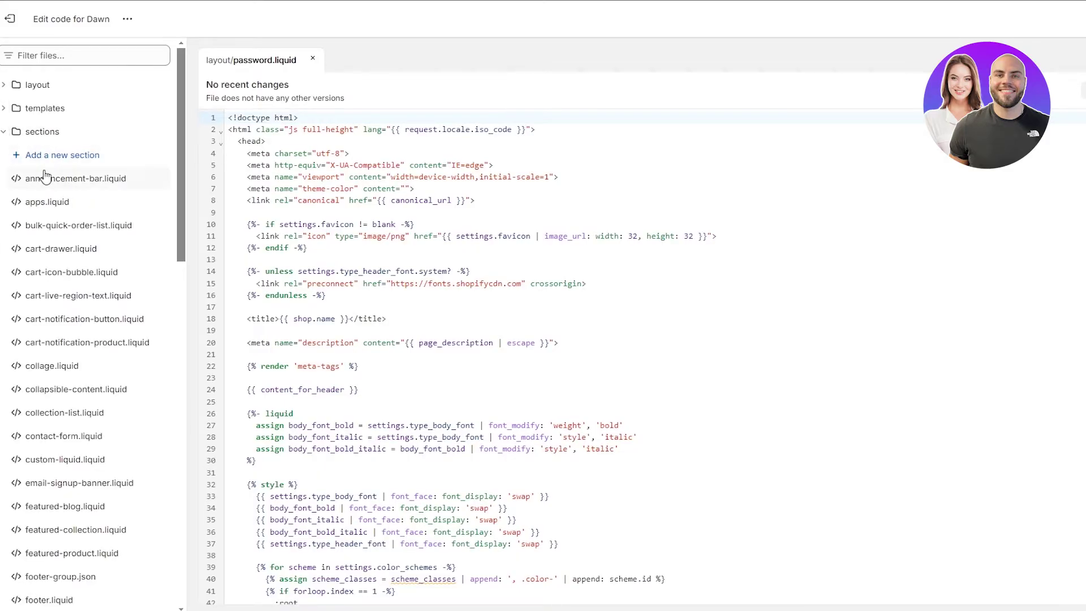
click(67, 155)
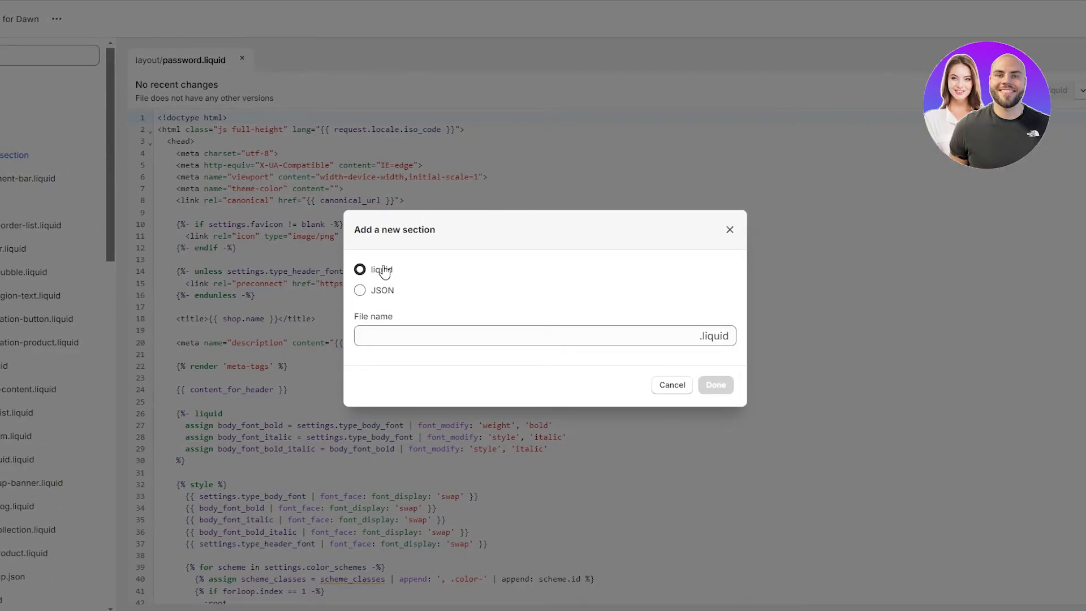
Create a .liquid section file named custom_html_code.
click(399, 331)
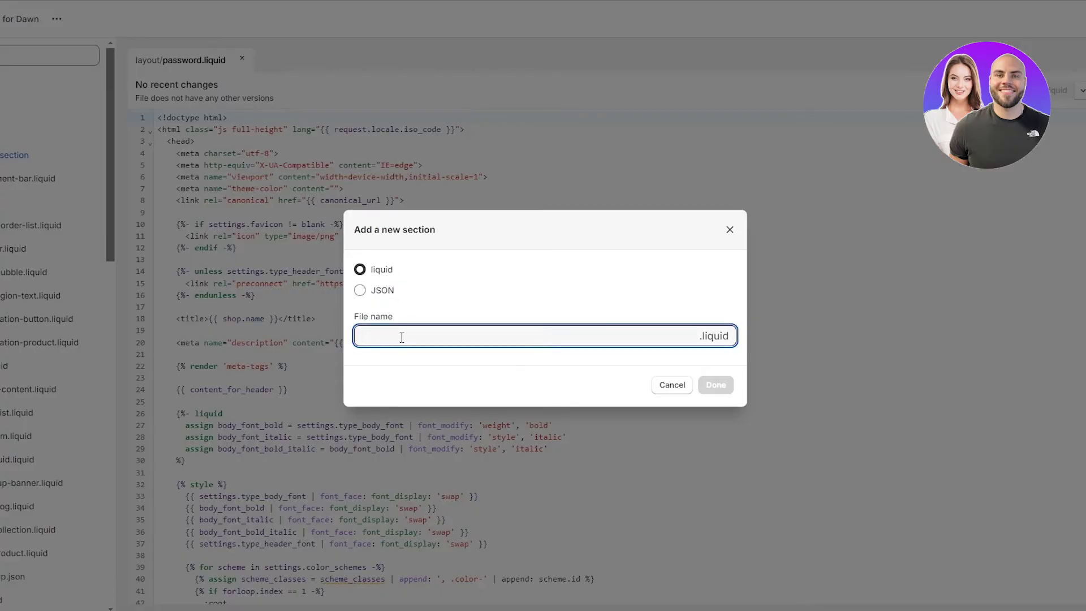
text(cu)
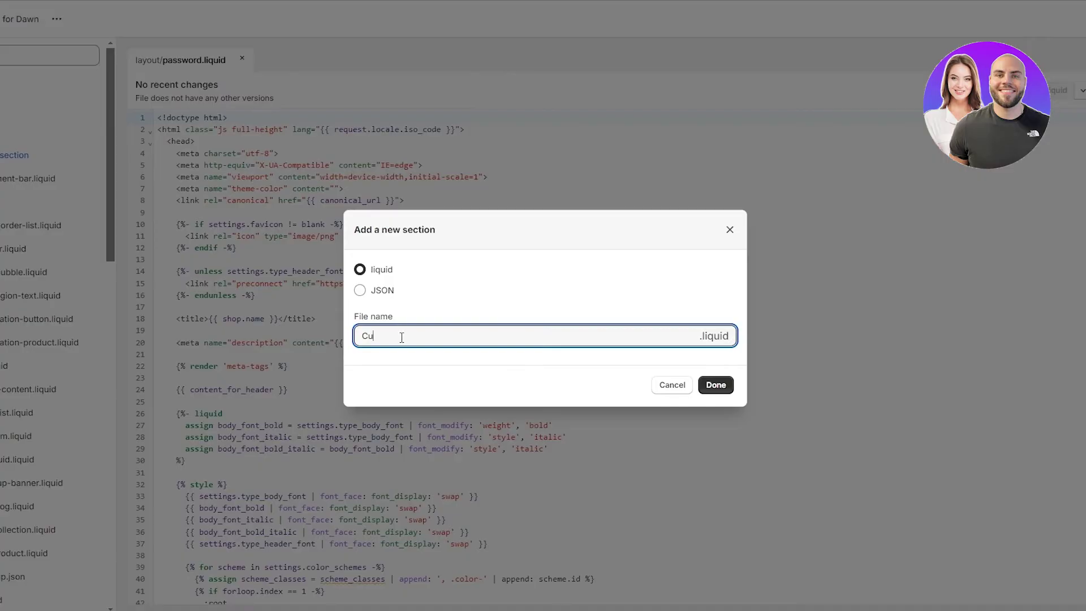
text(sto)
key(BackSpace)
key(BackSpace)
key(BackSpace)
key(BackSpace)
key(BackSpace)
text(c)
text(_code)
click(724, 388)
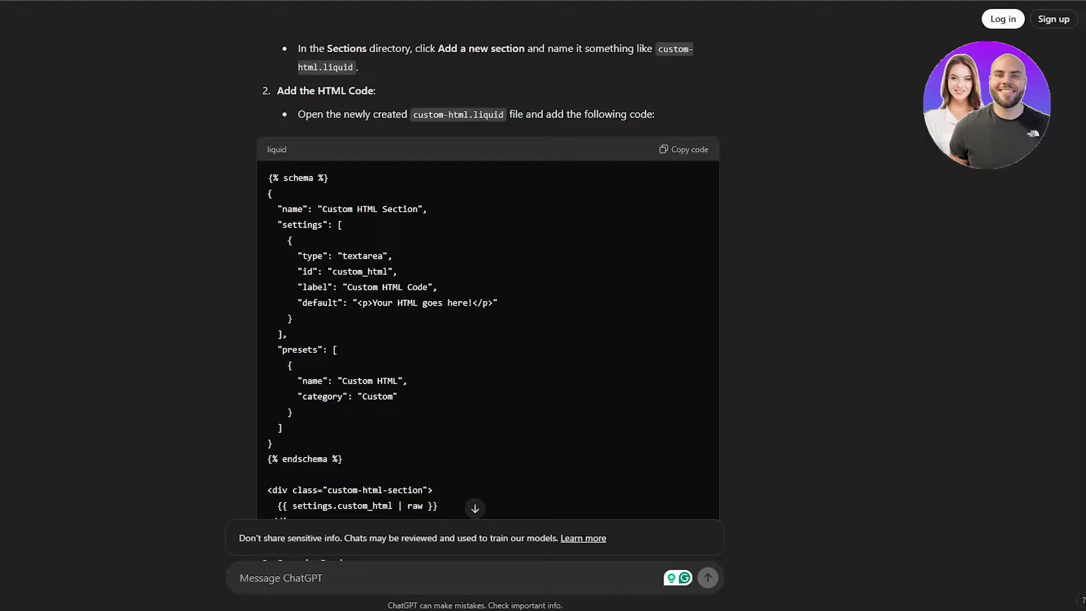
Copy the liquid code block from ChatGPT's answer.
click(682, 150)
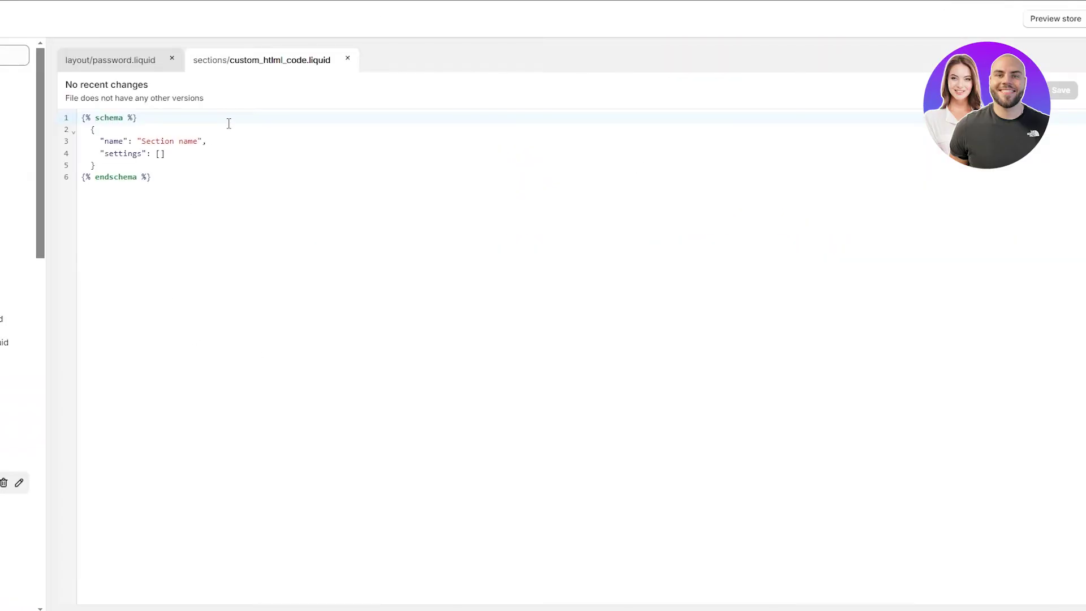
Replace all starter code in custom_html_code.liquid with the copied section code and save.
click(134, 206)
key(ctrl+a)
key(ctrl+v)
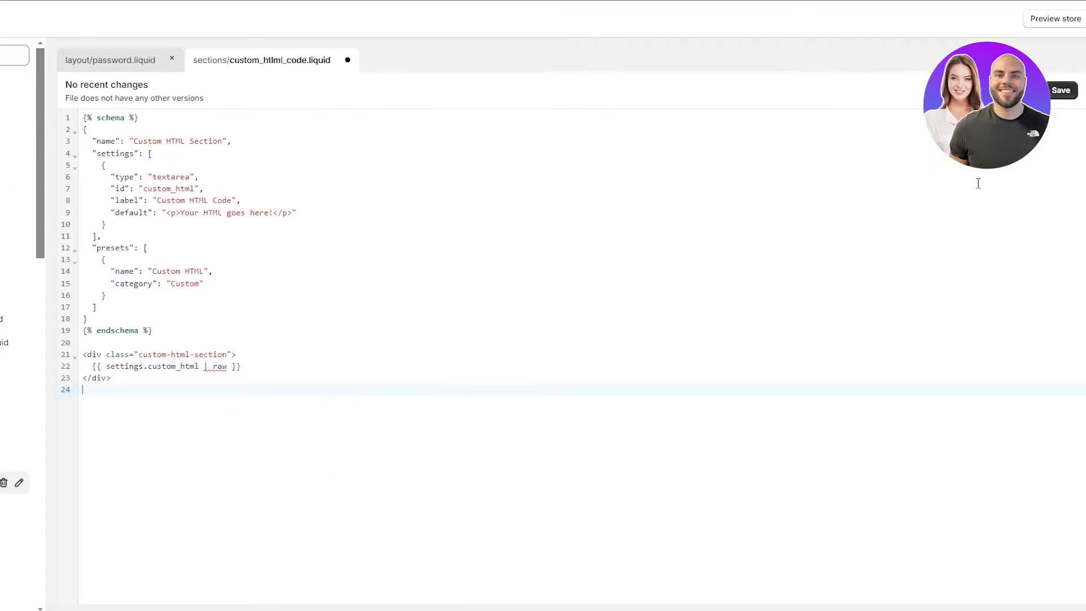
click(1070, 94)
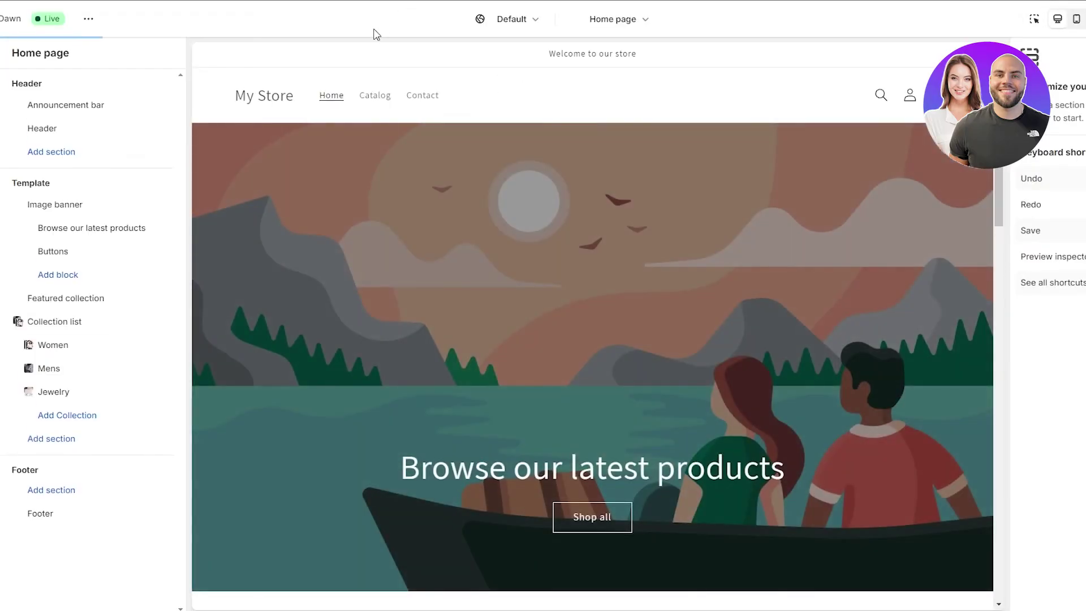
Add the Custom HTML Section to the home page and drag it above Collection list.
click(36, 441)
scroll(311, 486, down, 2)
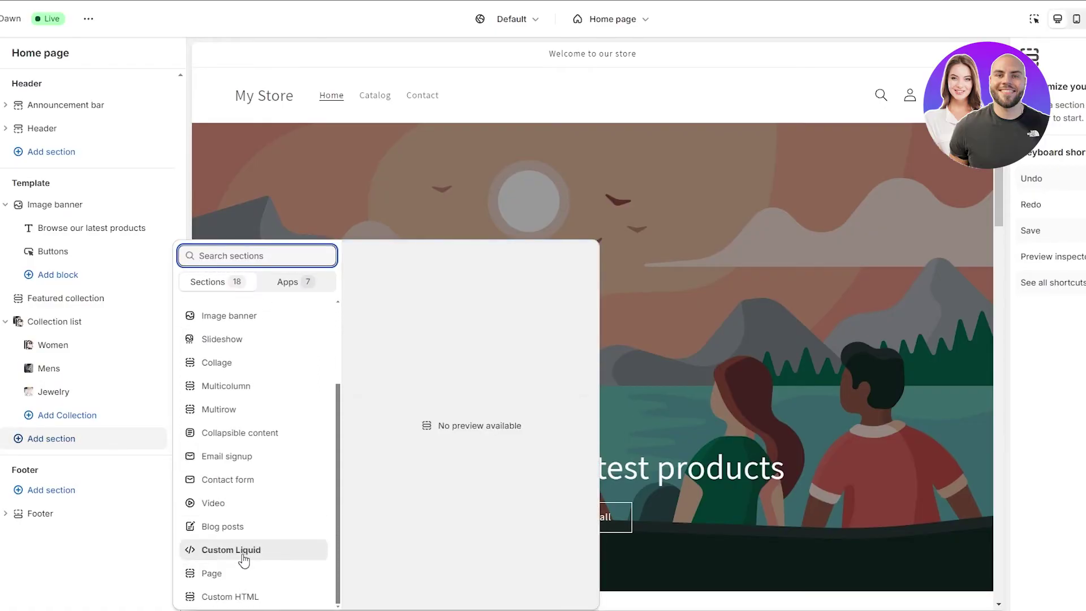
click(230, 596)
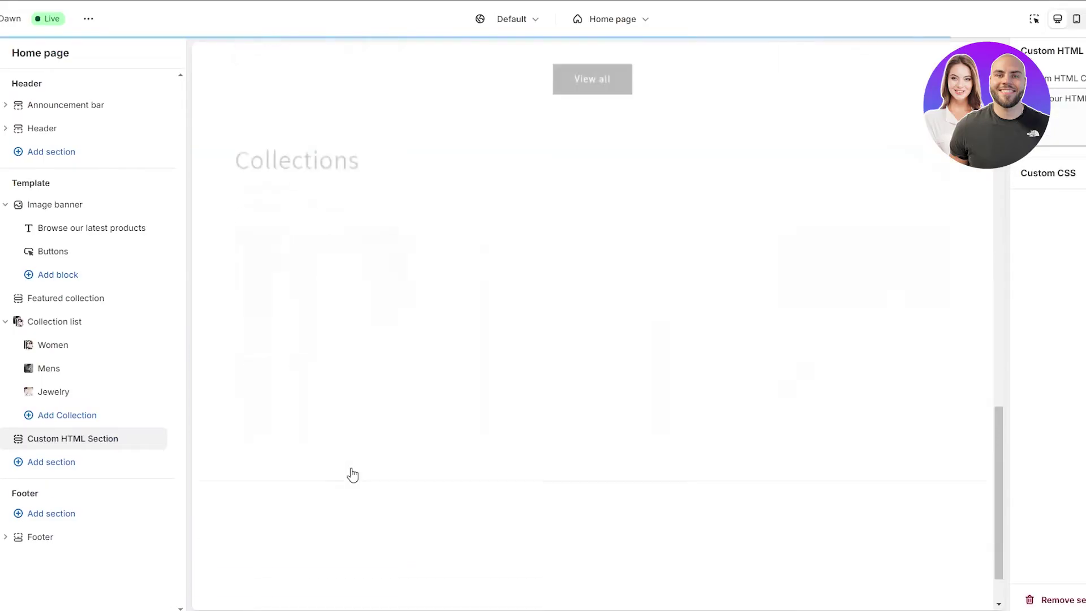
drag(17, 439, 28, 404)
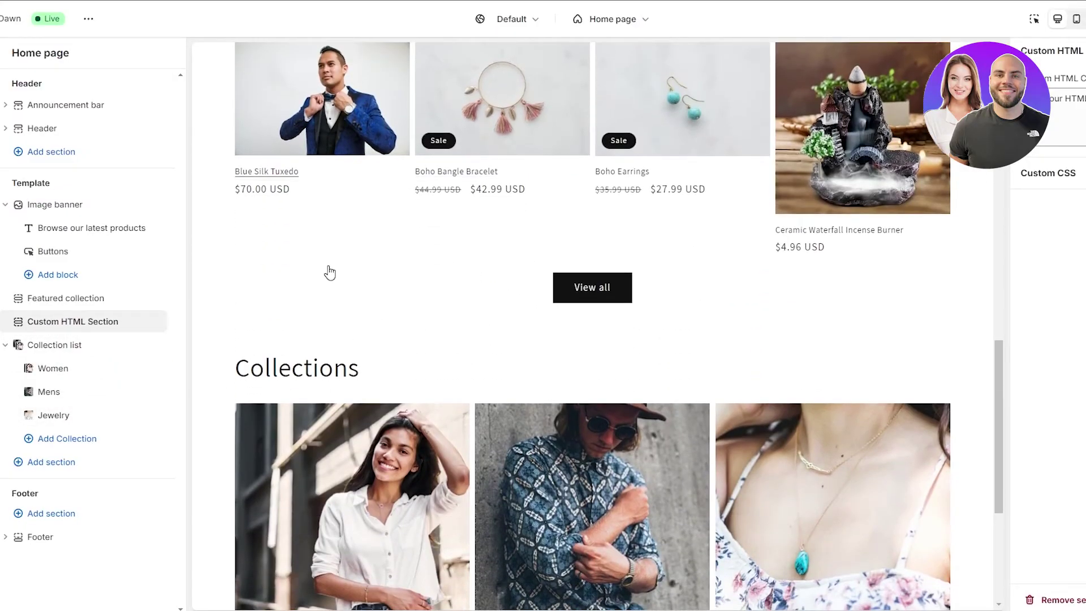
Select the placeholder in the section's custom HTML box and check its custom CSS settings.
click(1077, 113)
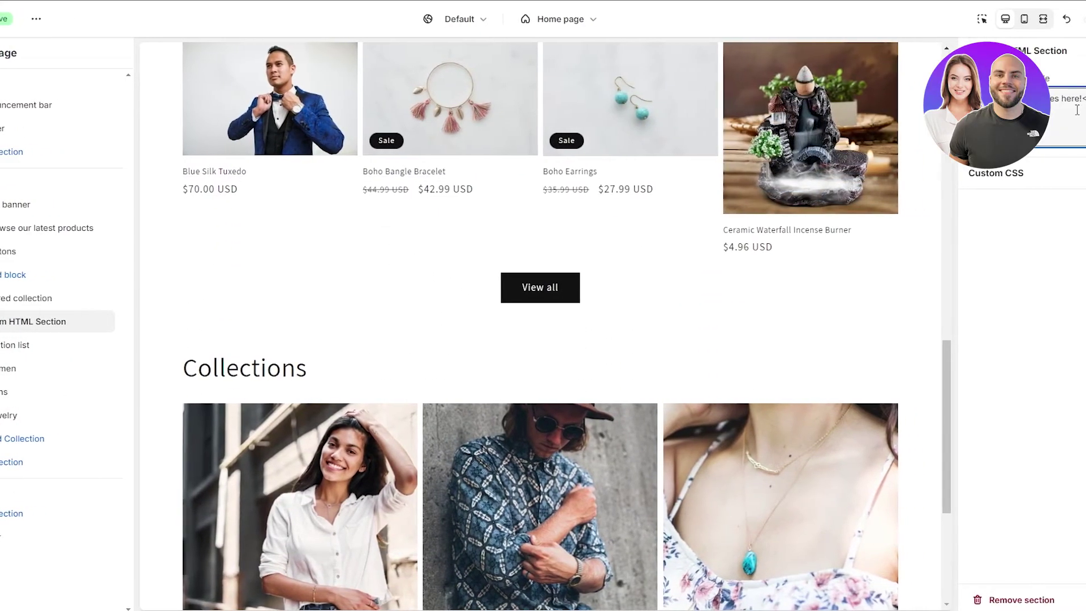
key(ctrl+a)
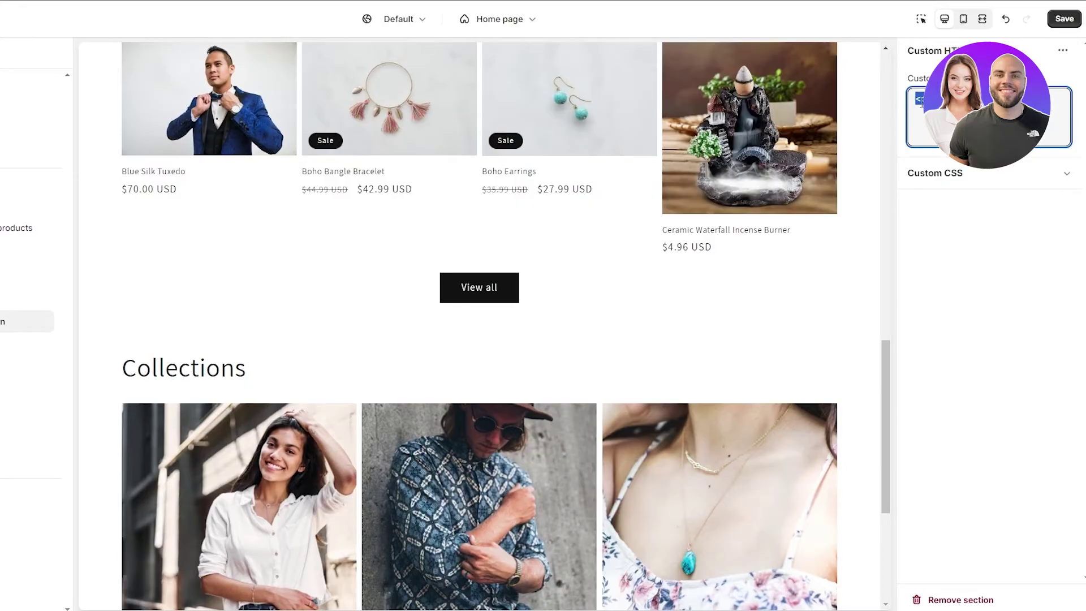
key(ctrl+a)
click(983, 178)
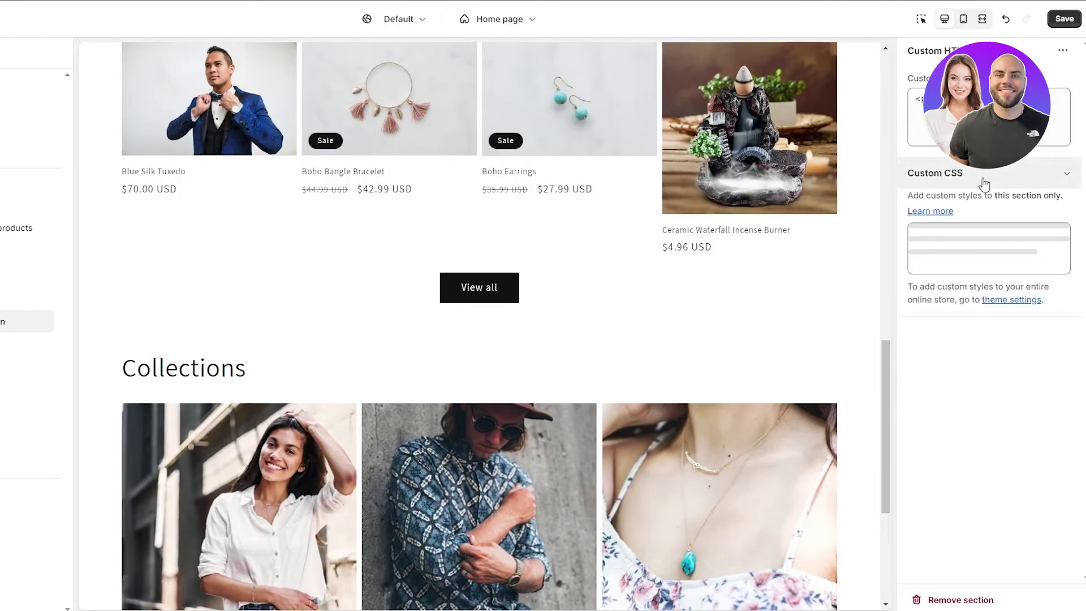
click(949, 168)
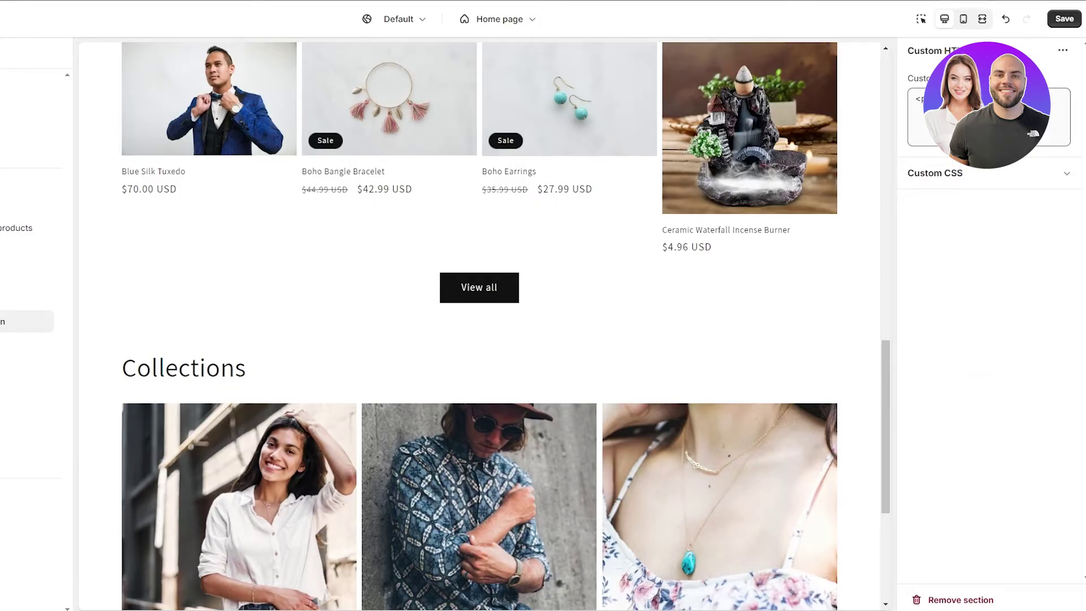
click(987, 116)
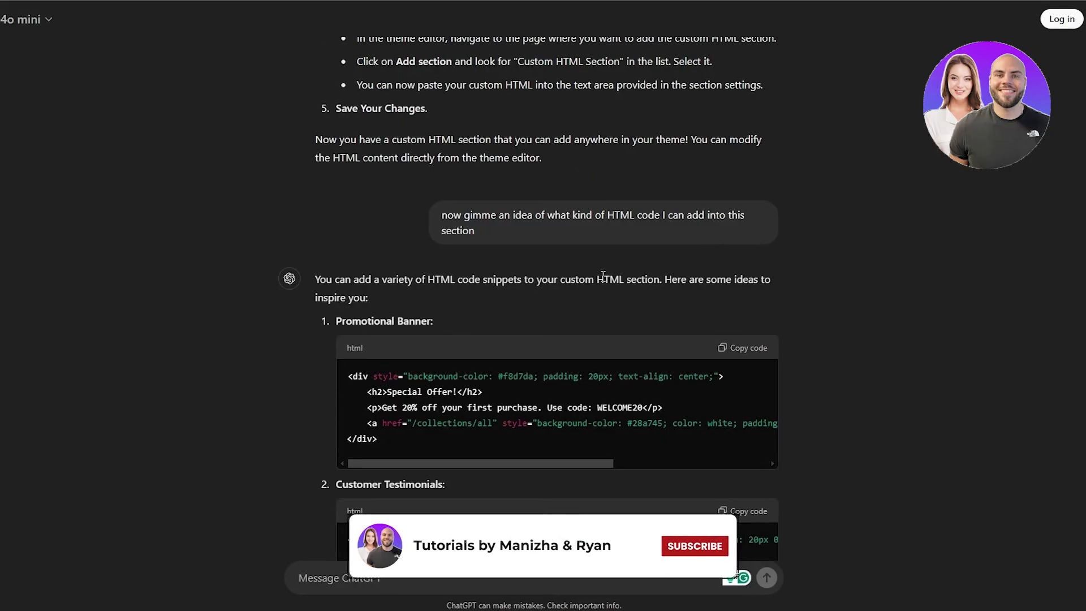
Copy the Promotional Banner HTML snippet from ChatGPT's list of code ideas.
scroll(481, 299, down, 3)
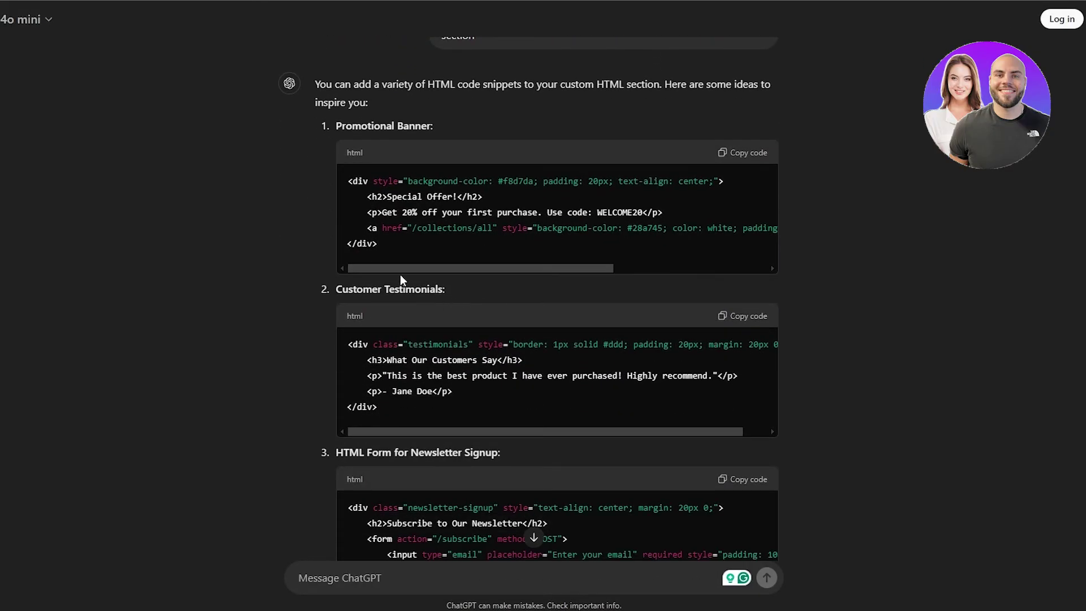
triple_click(462, 126)
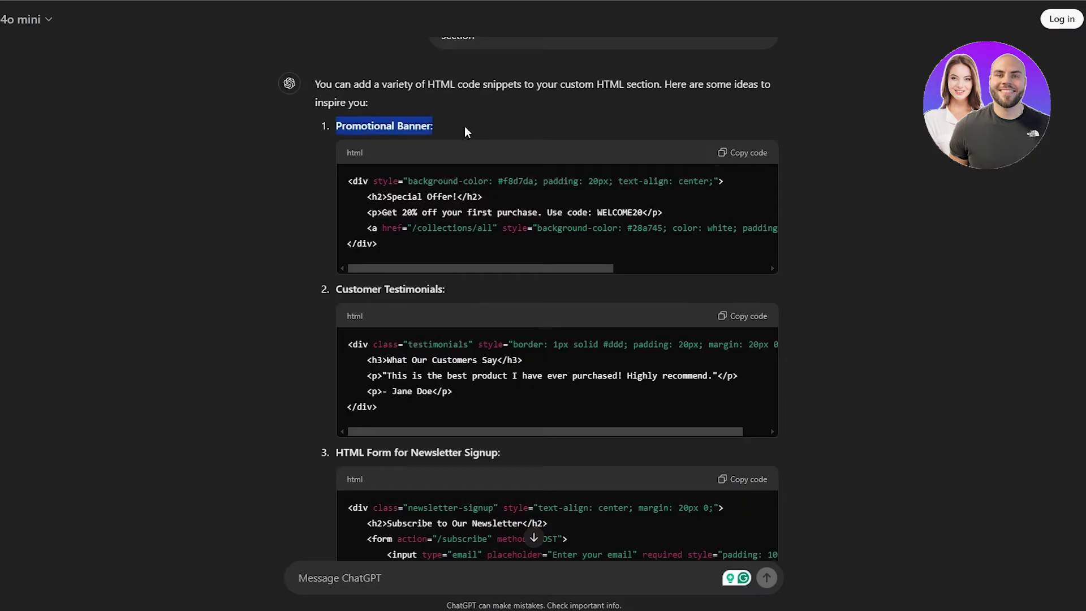
click(385, 255)
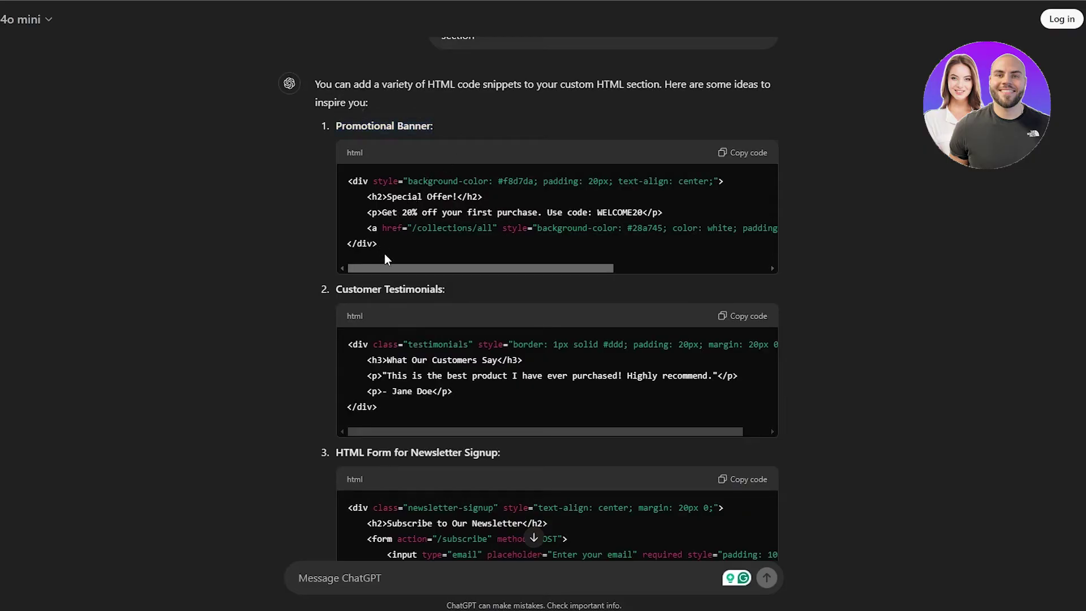
key(ctrl+a)
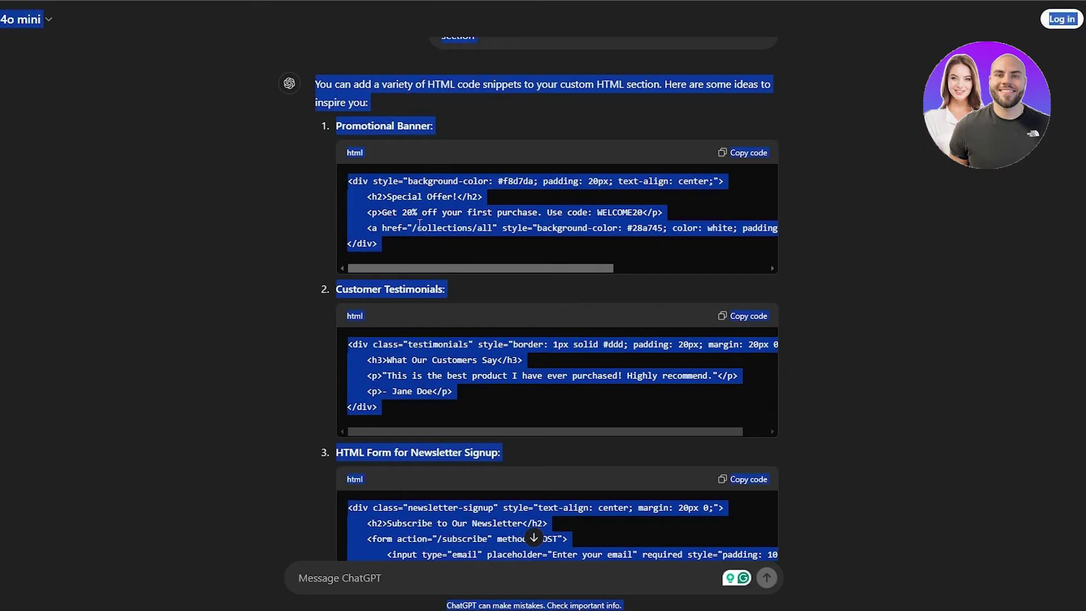
click(748, 153)
click(861, 154)
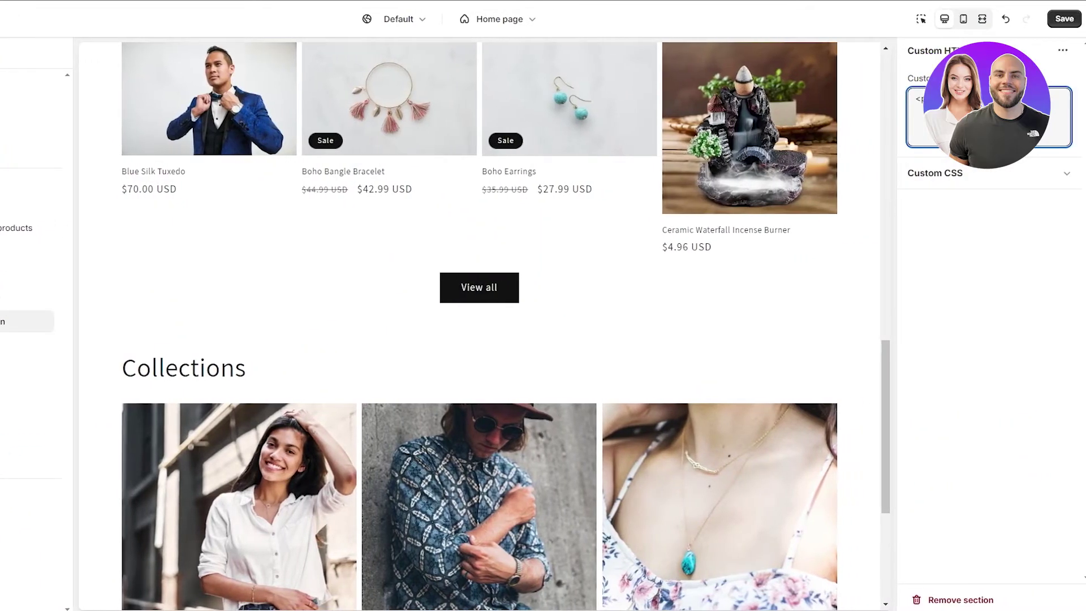
Paste the Promotional Banner HTML into the Custom HTML section's box and save the home page.
key(ctrl+v)
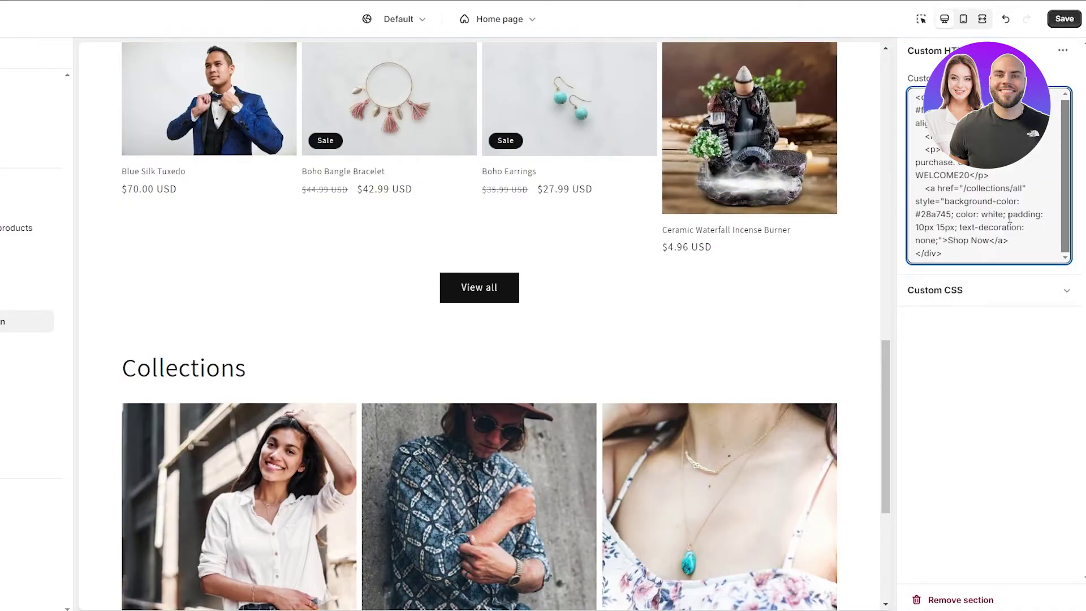
click(1062, 23)
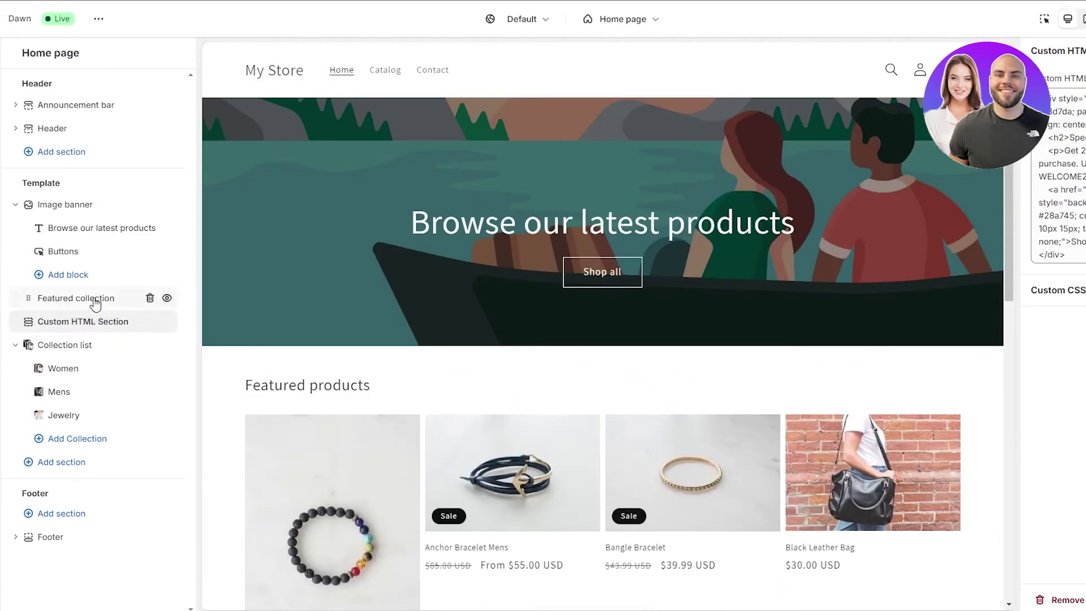
scroll(581, 403, down, 9)
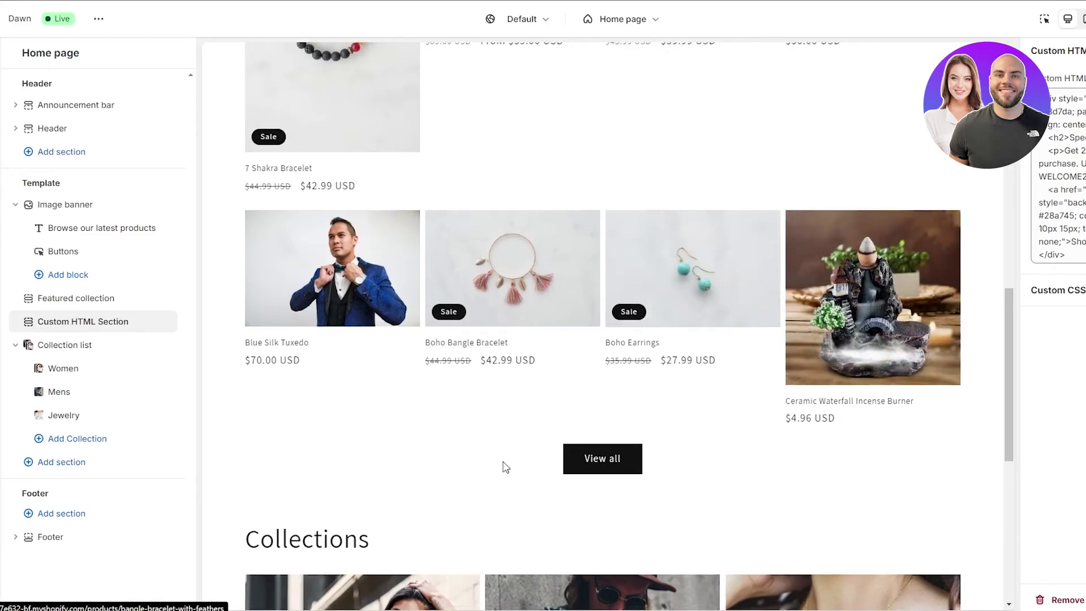
scroll(504, 466, down, 5)
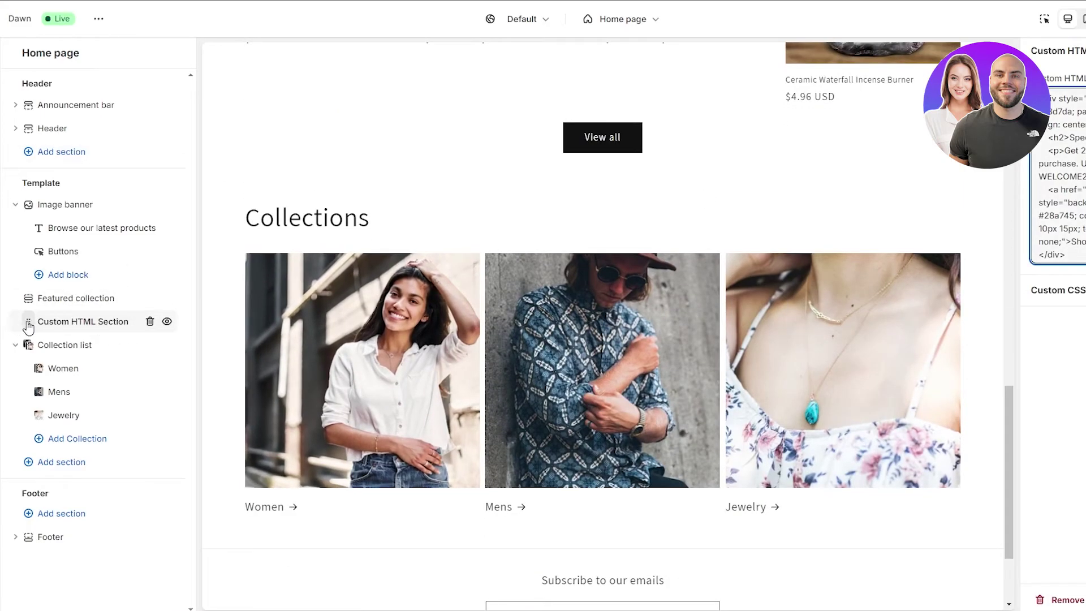
drag(26, 326, 32, 300)
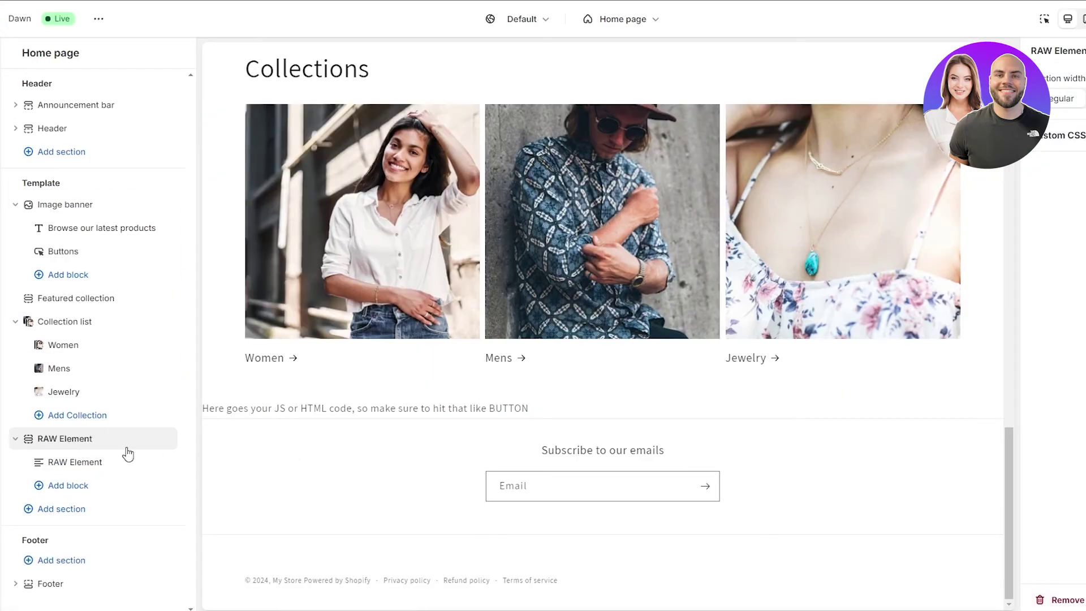
click(151, 439)
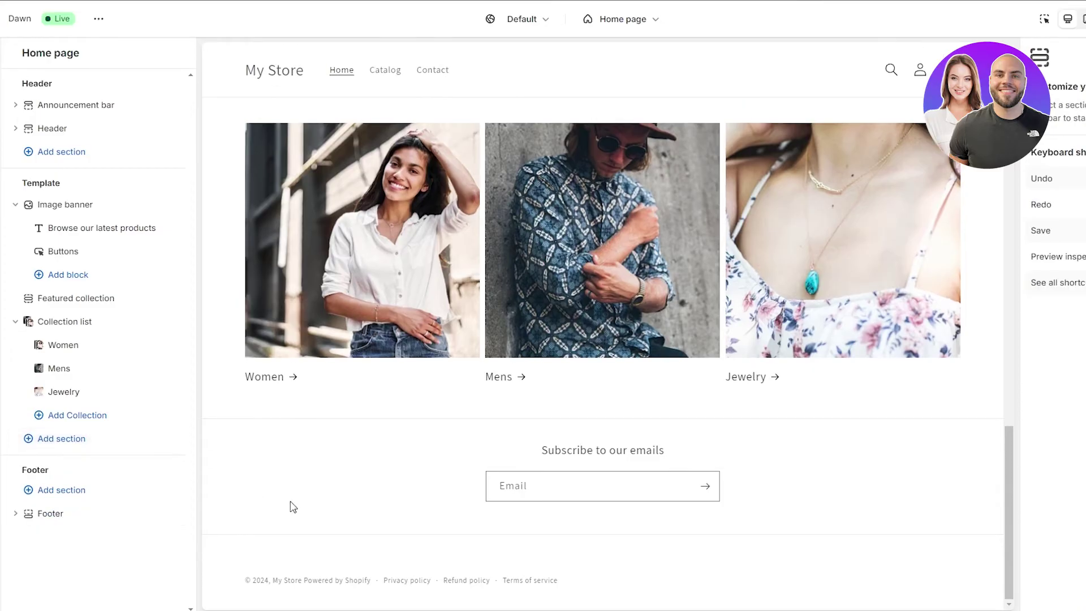
click(161, 445)
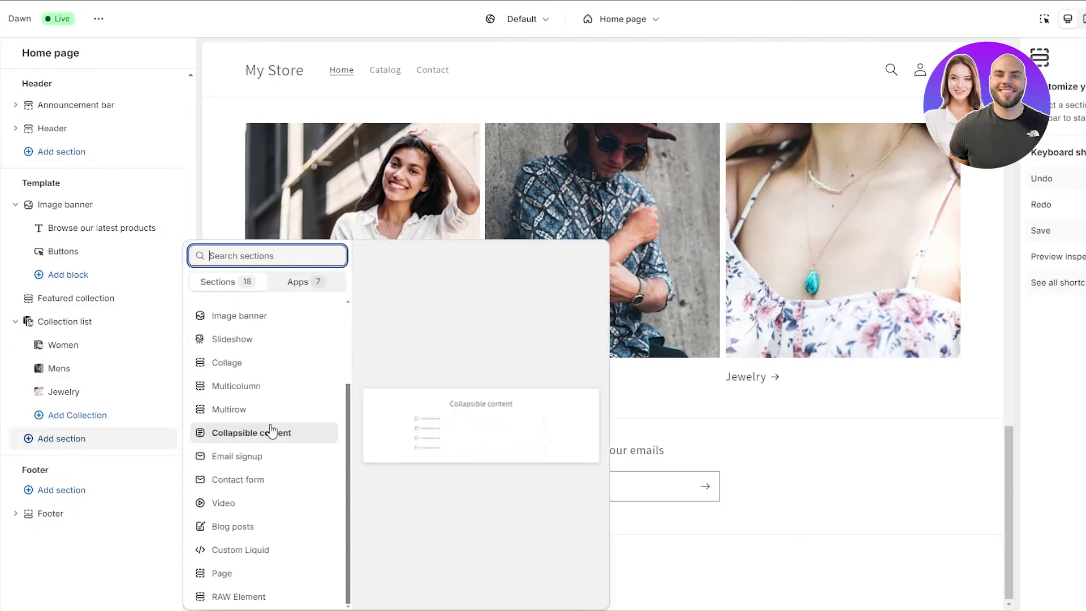
click(236, 595)
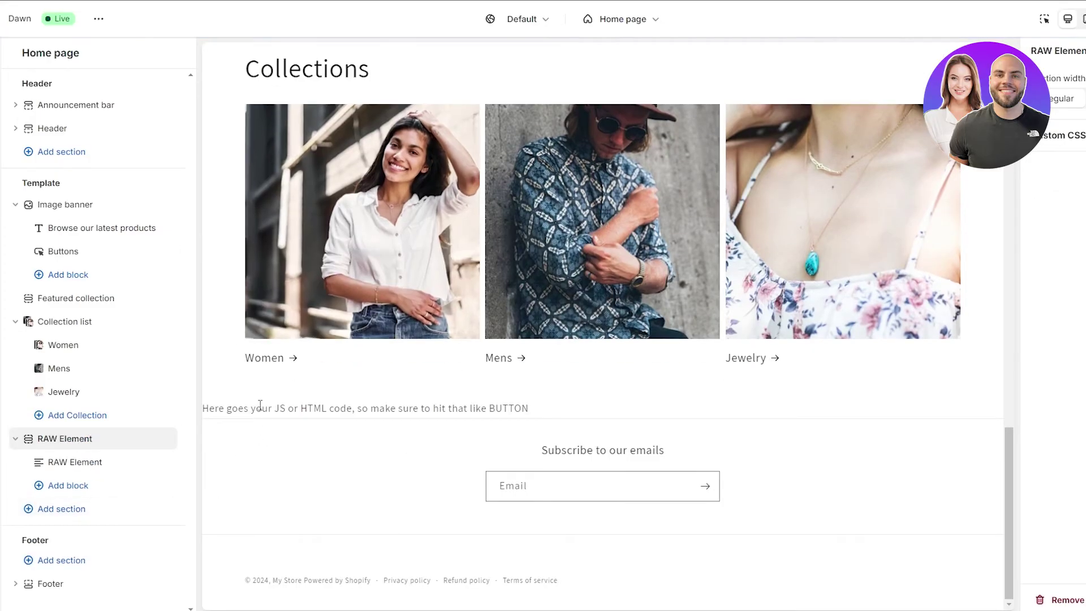
drag(220, 409, 478, 424)
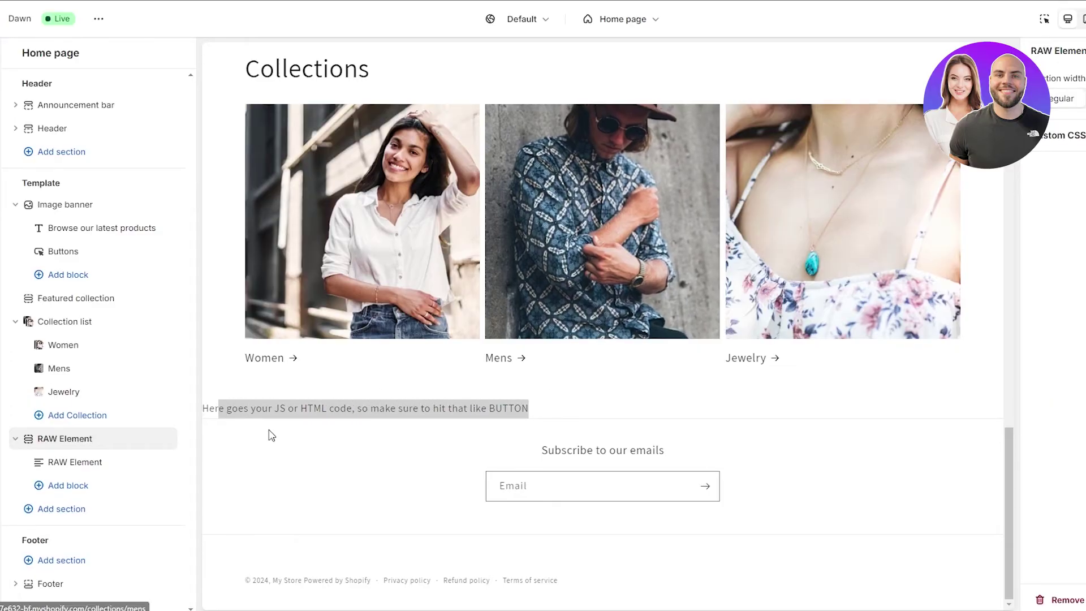
click(256, 413)
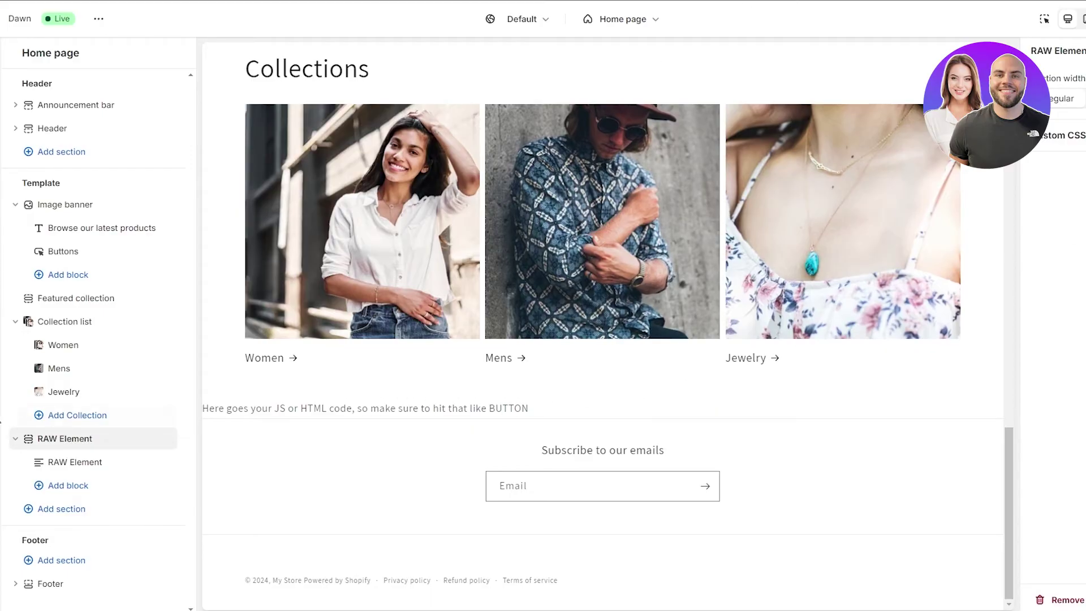
Replace the RAW Element block's placeholder text with ChatGPT's announcement bar code.
click(108, 463)
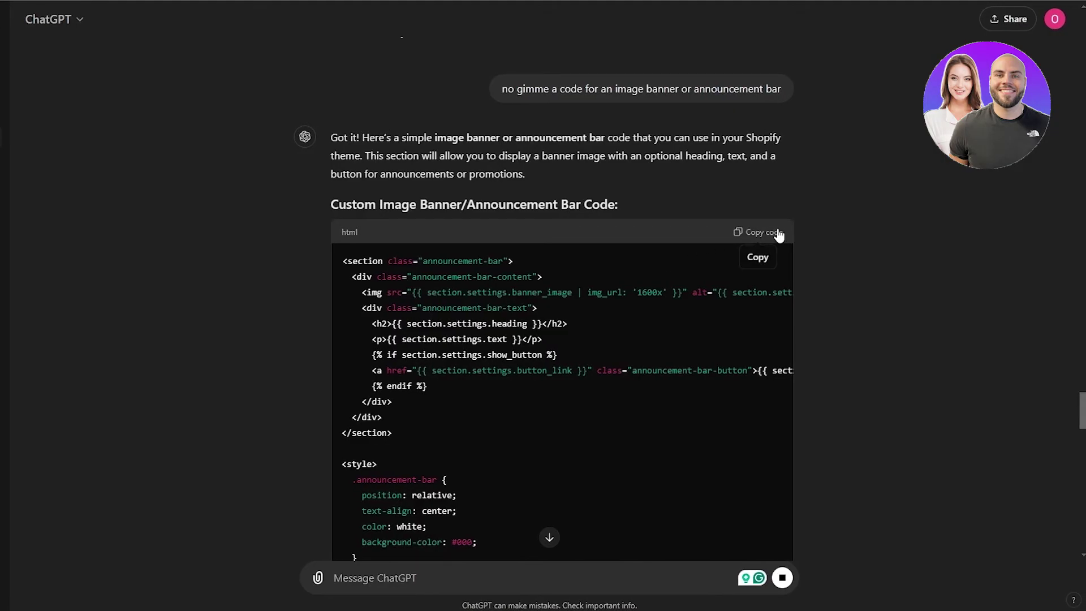
click(768, 236)
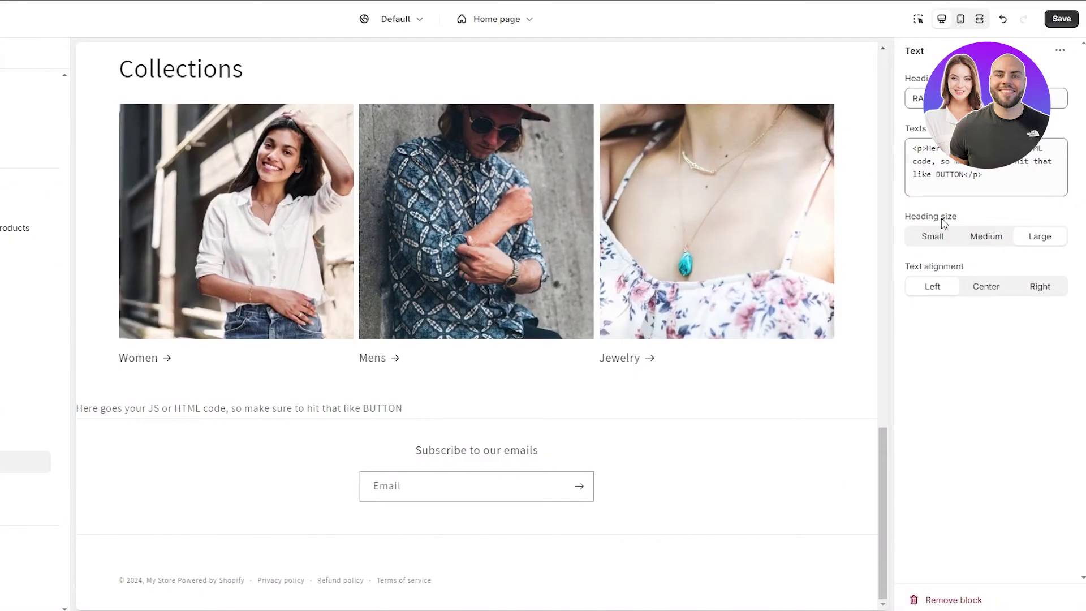
drag(983, 174, 848, 164)
key(ctrl+v)
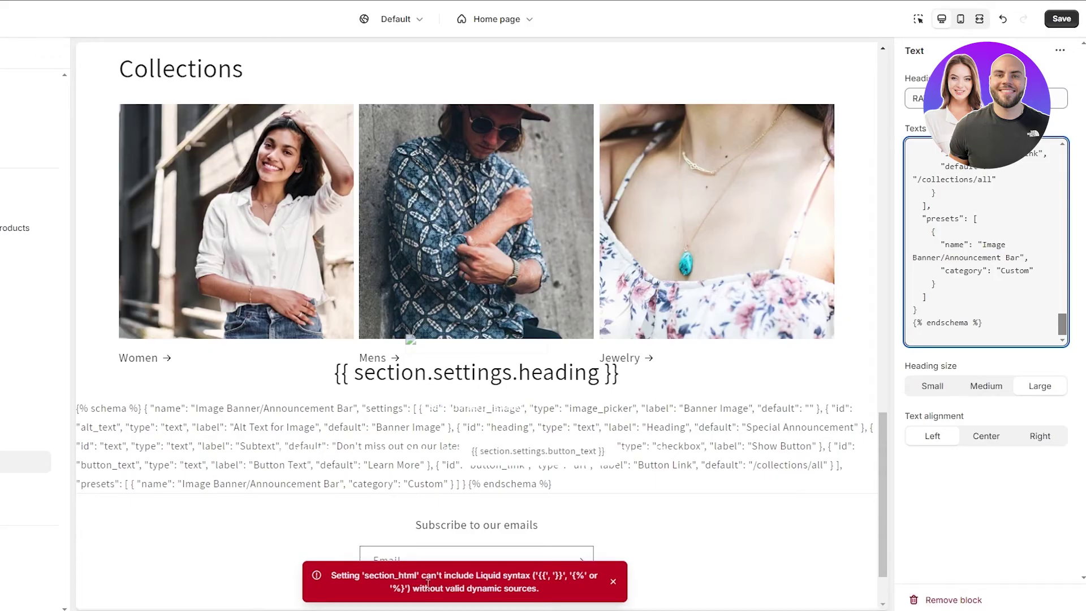
Swap the broken Liquid code in the Texts field for the simple red free-shipping HTML snippet.
key(BackSpace)
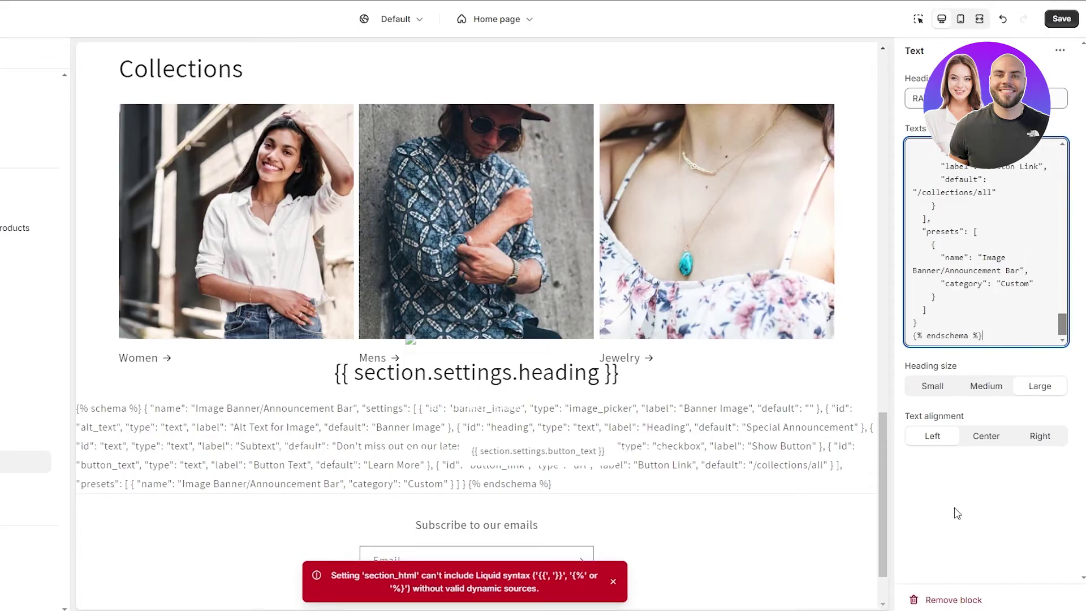
scroll(562, 480, down, 1)
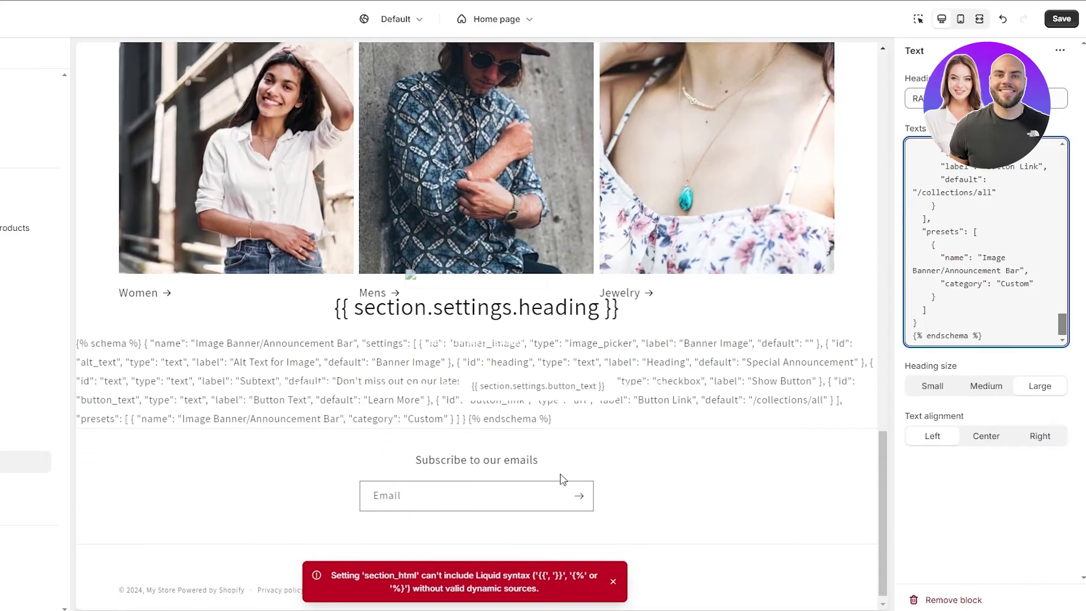
key(ctrl+a)
key(BackSpace)
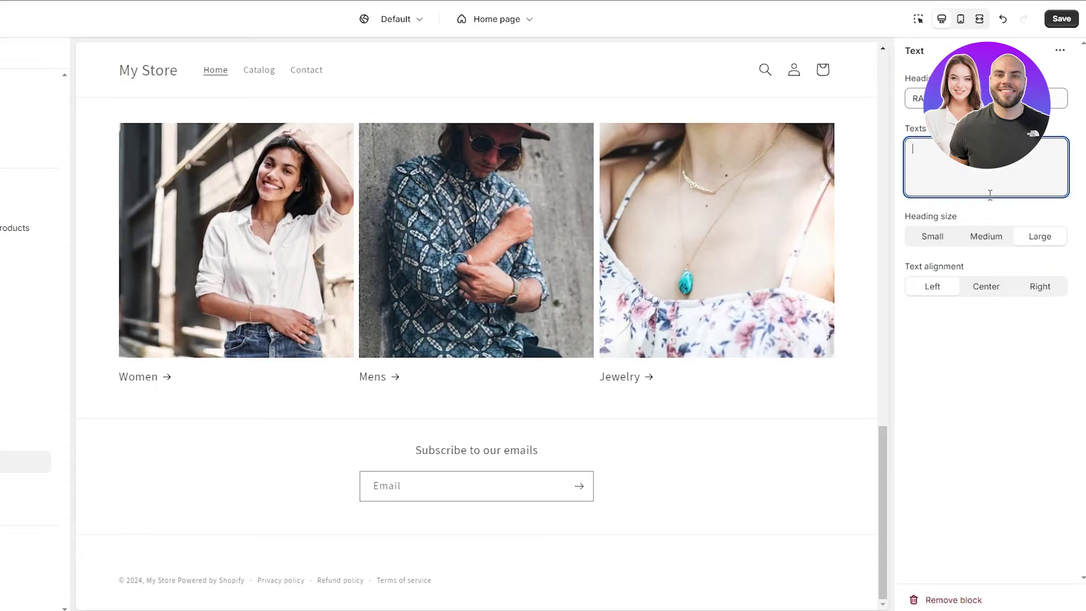
key(ctrl+v)
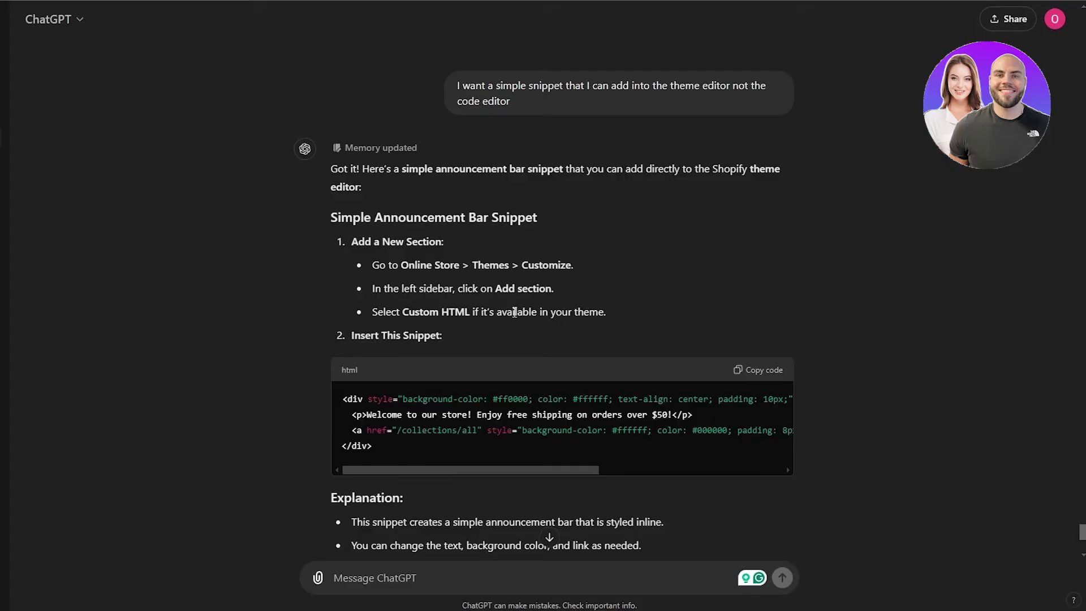
Review ChatGPT's customization tips on background colour, announcement message and the button link path.
scroll(498, 317, down, 6)
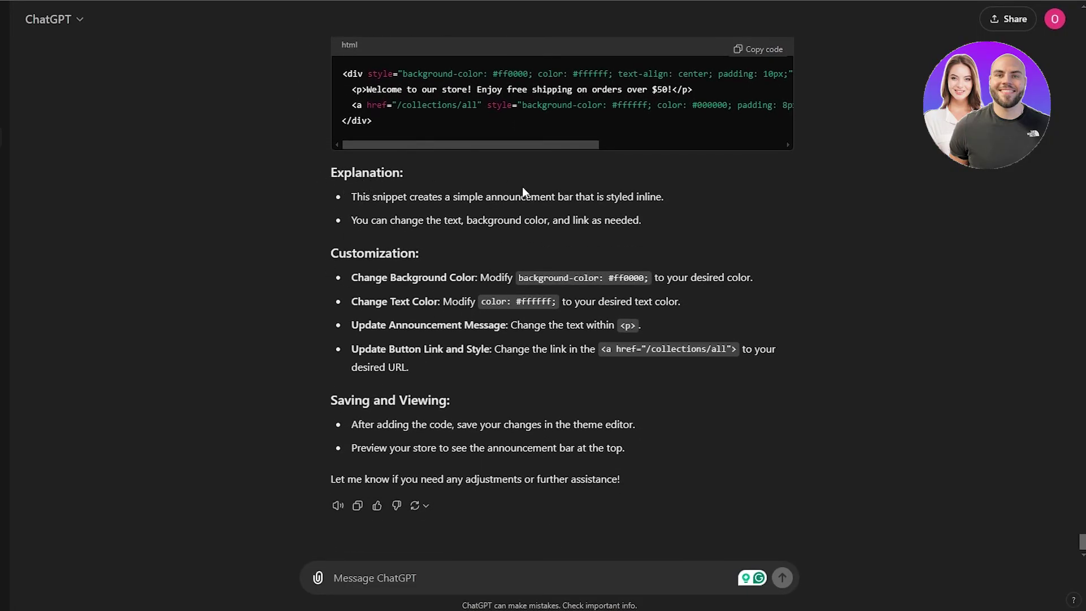
drag(356, 277, 481, 272)
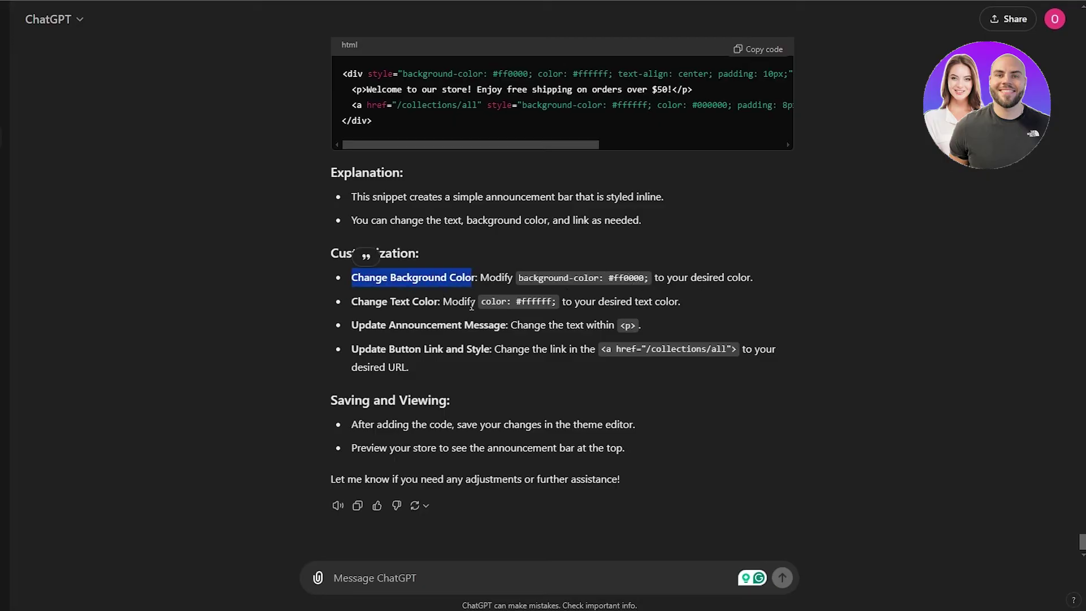
drag(358, 326, 568, 328)
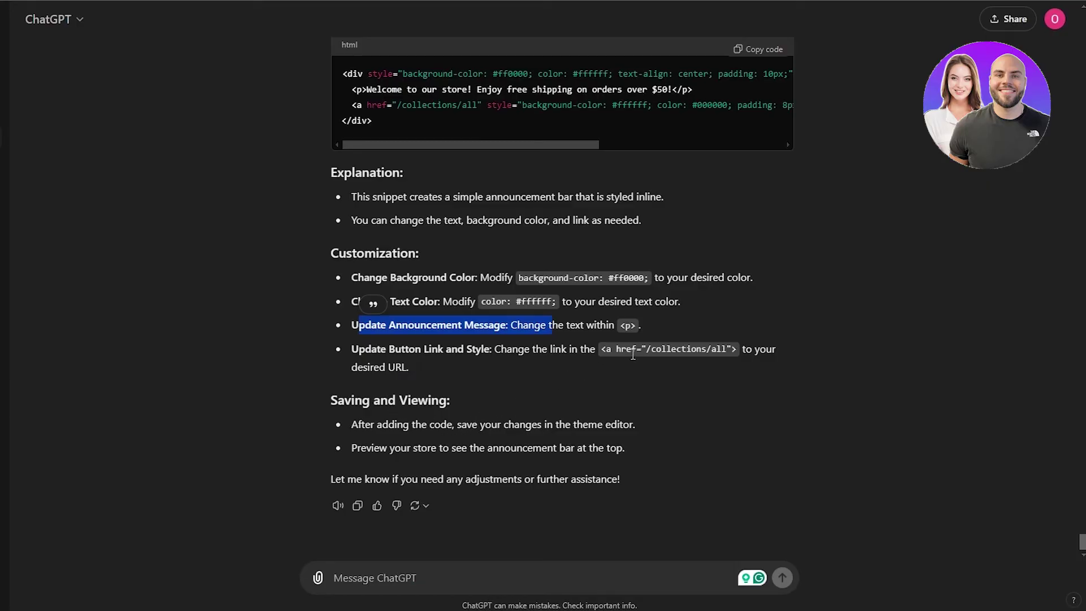
drag(648, 353, 716, 352)
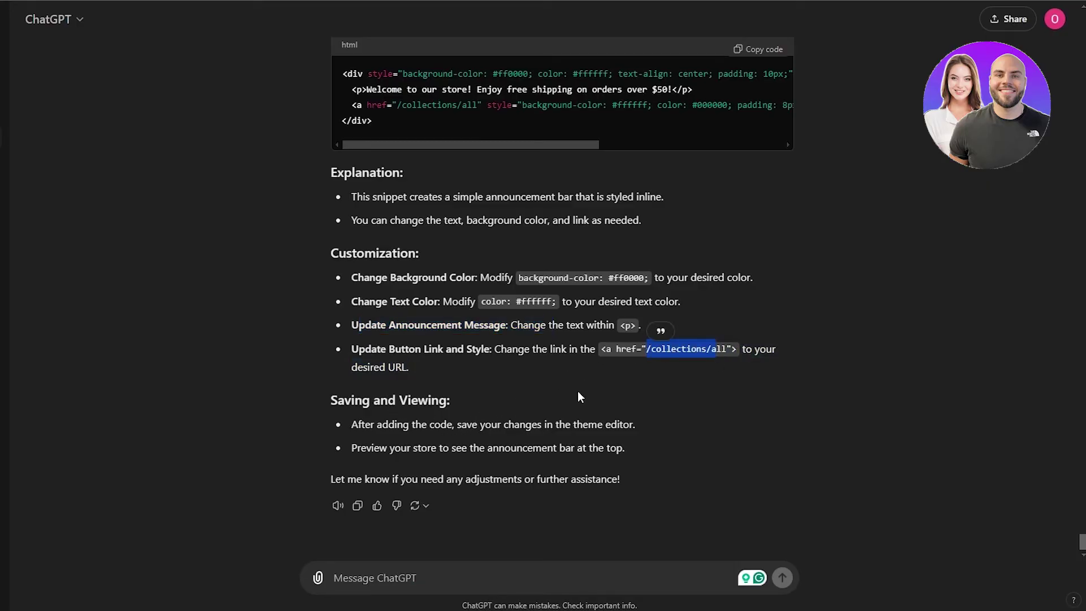
click(581, 398)
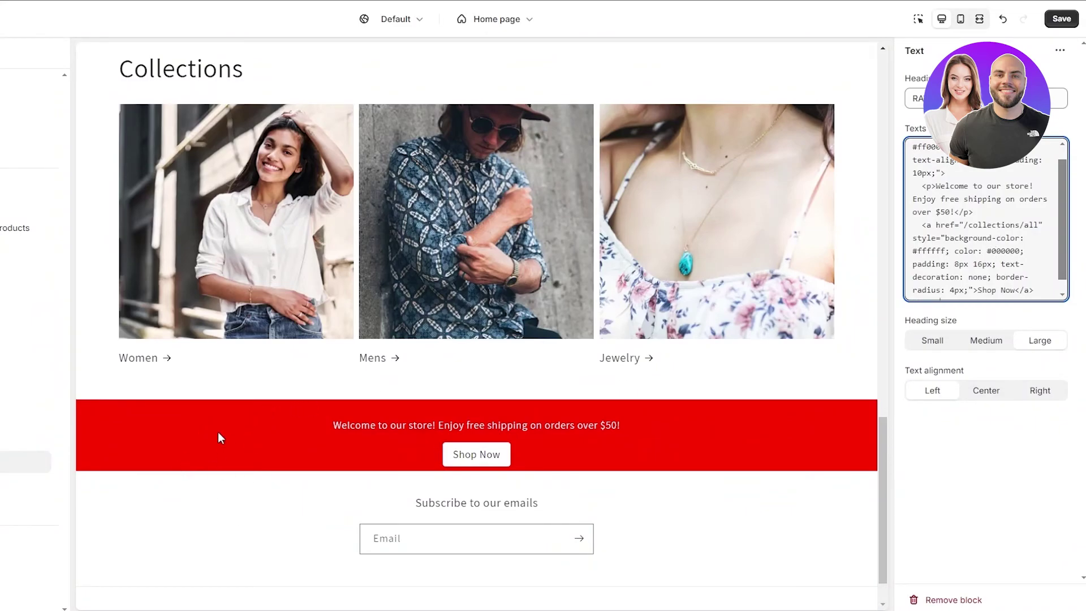
Find the Shop Now button's text colour value in the banner code and select part of it.
scroll(213, 439, up, 15)
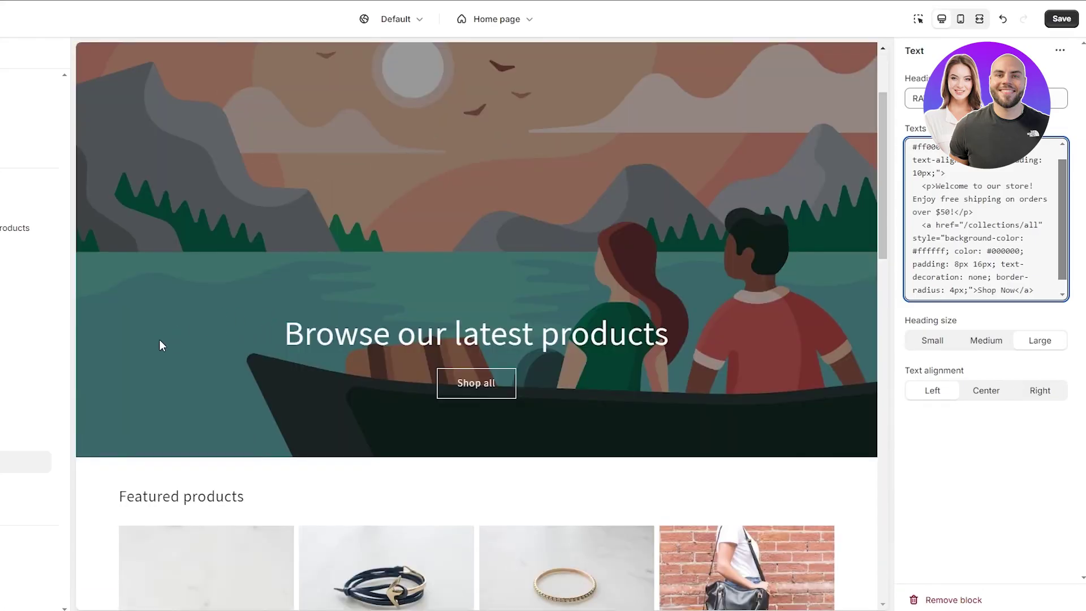
scroll(191, 388, up, 3)
scroll(510, 371, down, 1)
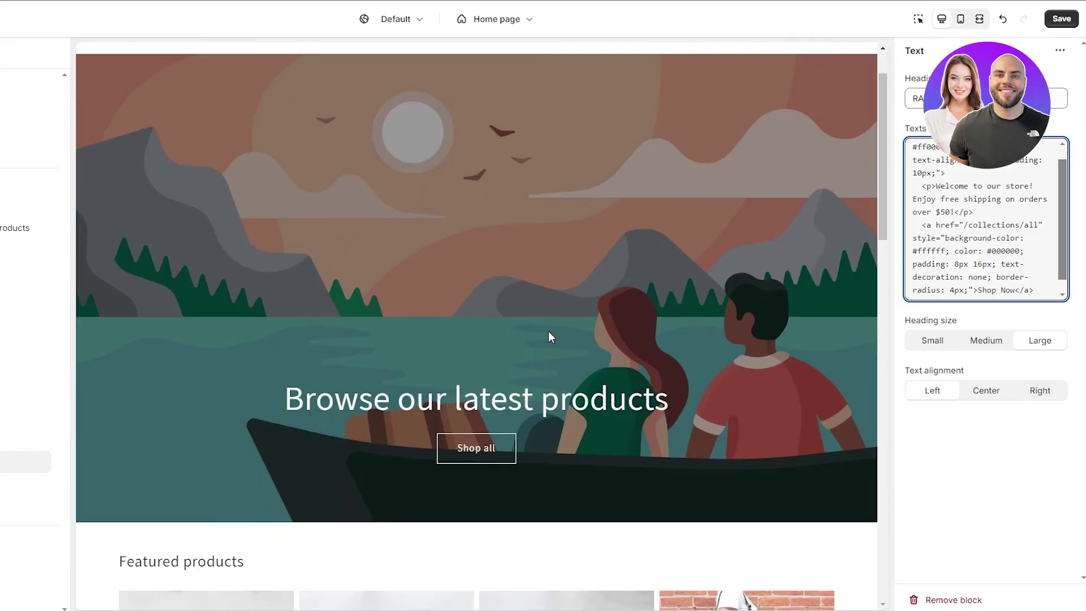
scroll(385, 152, down, 20)
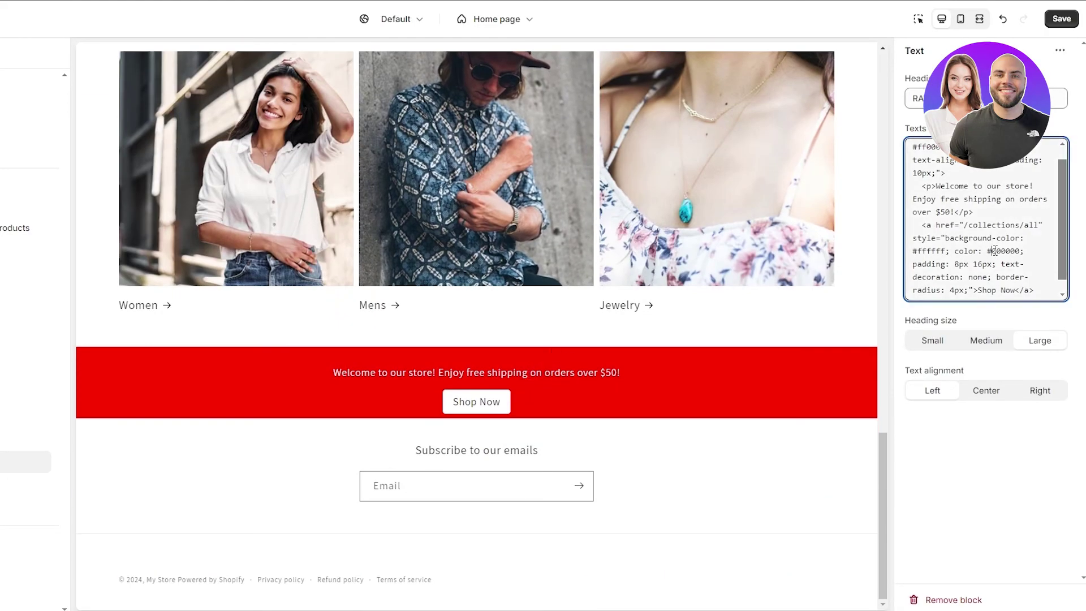
drag(992, 251, 1011, 251)
Change the Shop Now text colour to 000032, then try 556, saving after each edit.
text(000032)
click(1061, 19)
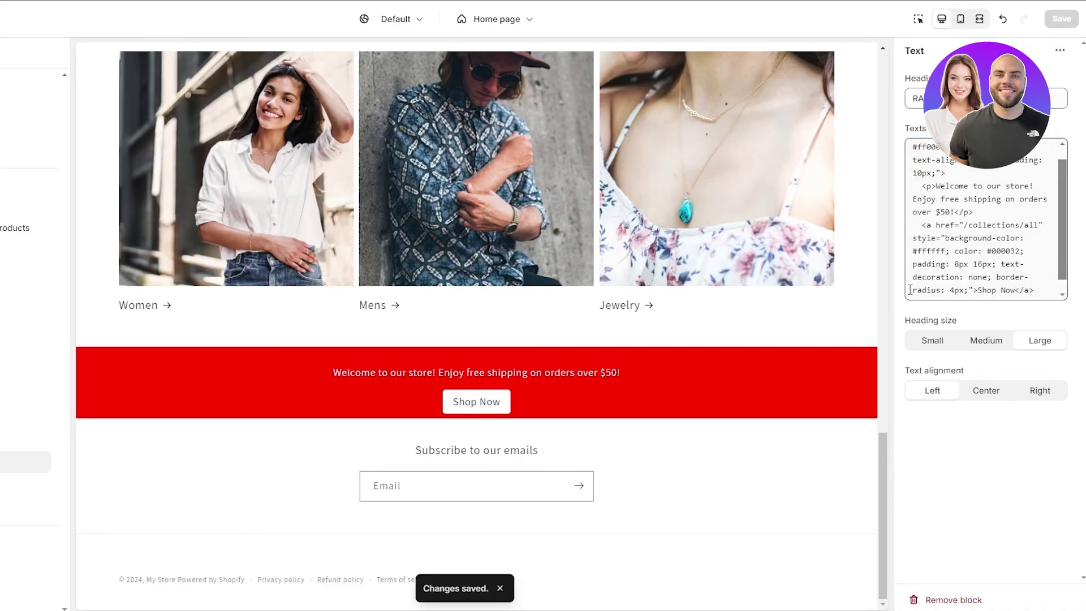
drag(1009, 250, 996, 251)
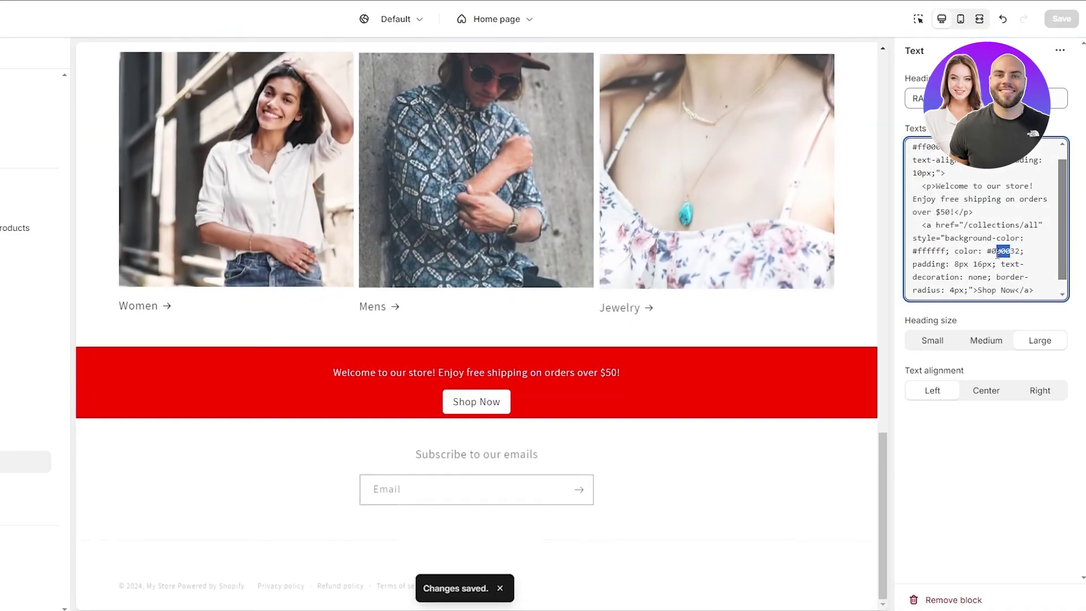
text(556)
click(1061, 19)
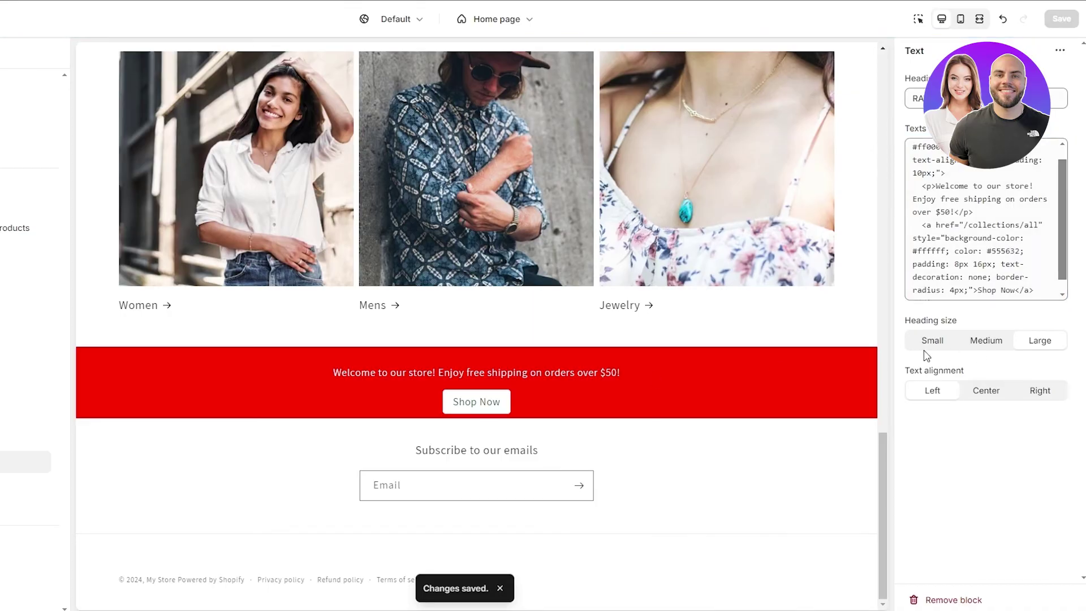
Try cyan on the Shop Now button's background and text colour, reverting the text to black.
double_click(1005, 250)
text(00000)
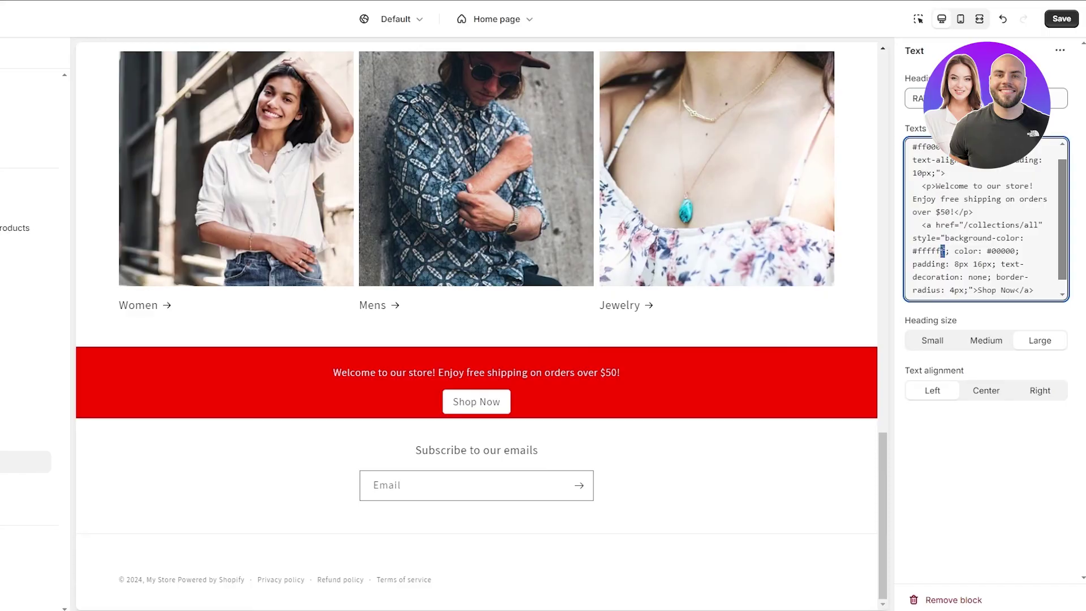
drag(943, 250, 918, 254)
text(00FFFF)
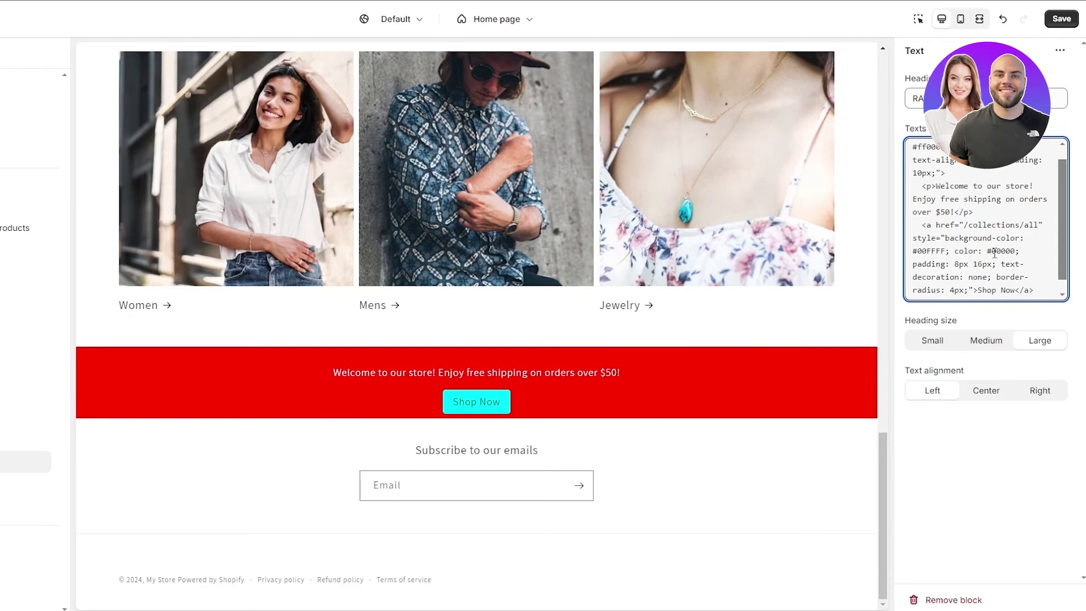
drag(994, 253, 1018, 252)
text(00FFFF)
key(ctrl+z)
key(ctrl+z)
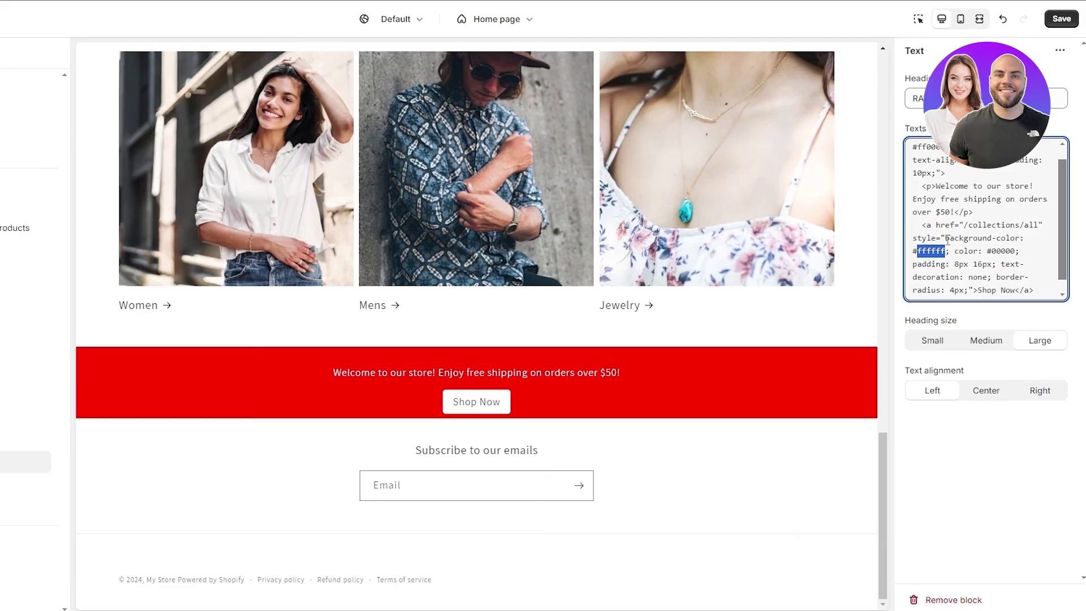
Change the banner's red ff0000 background colour to cyan #00FFFF.
scroll(951, 241, down, 1)
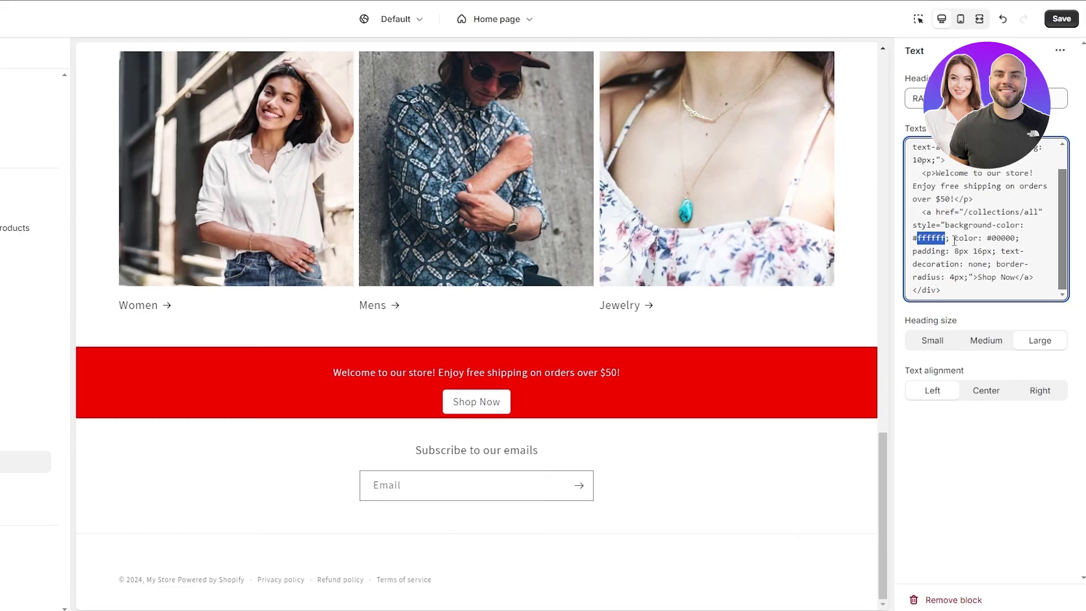
scroll(997, 270, up, 2)
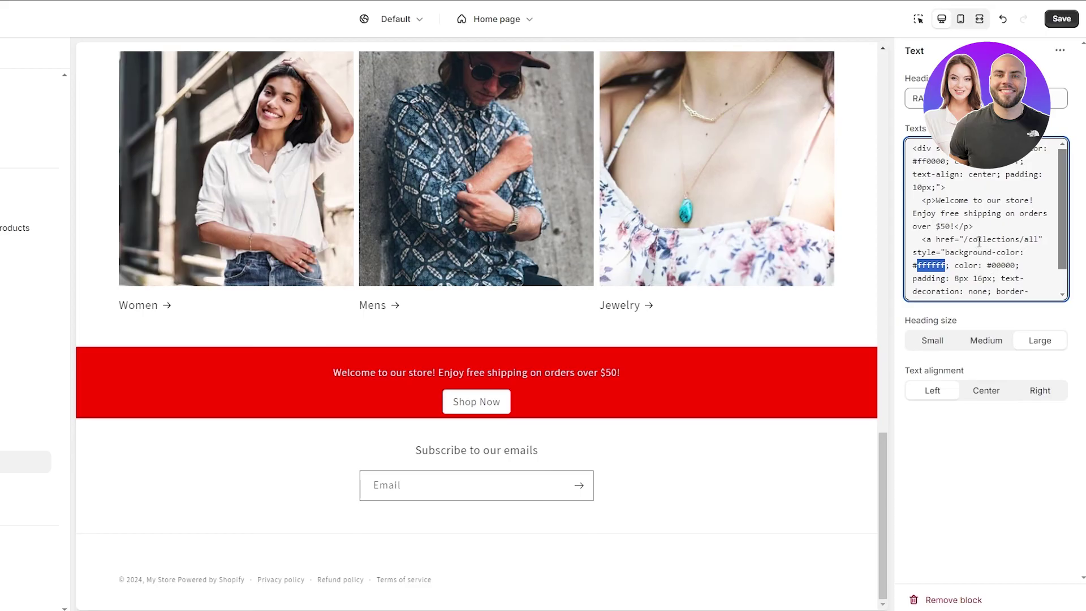
drag(989, 161, 1019, 163)
click(1032, 169)
drag(917, 161, 945, 161)
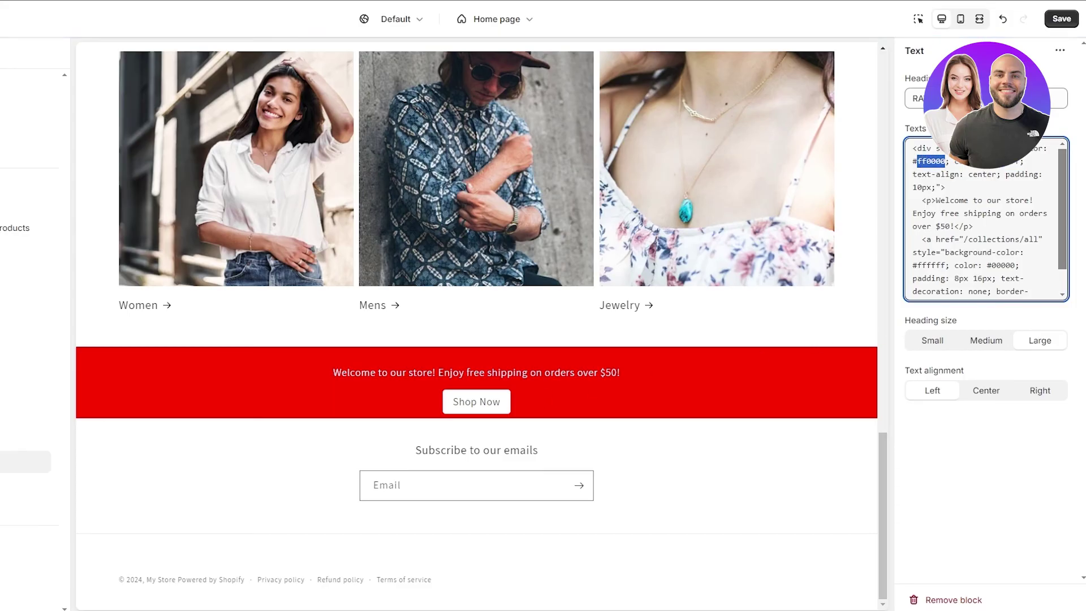
text(00FFFF)
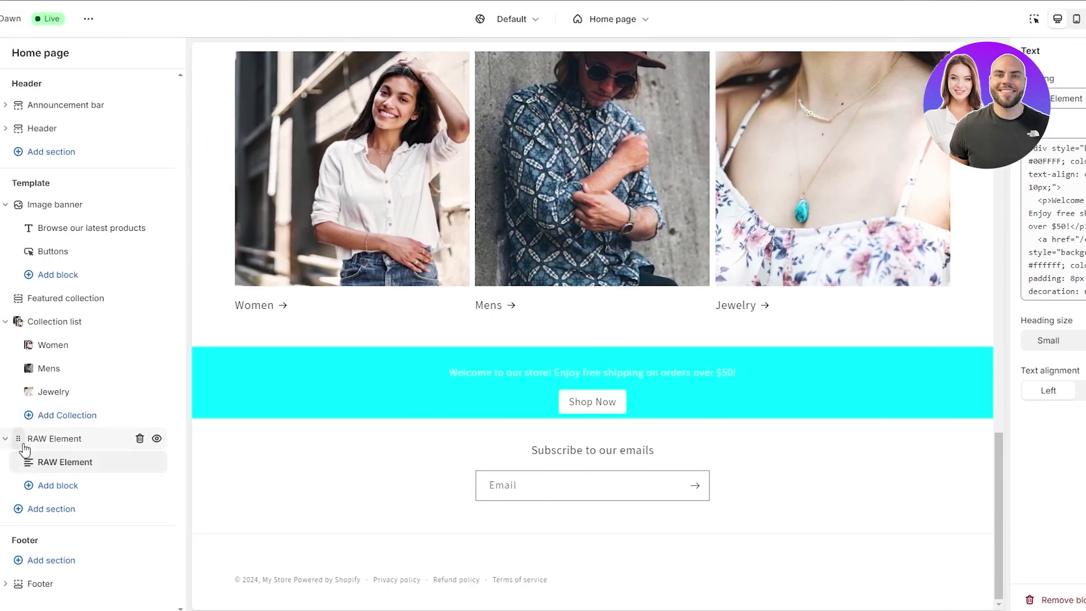
Move the RAW Element section directly below the Image banner and leave the code editor.
drag(19, 439, 33, 298)
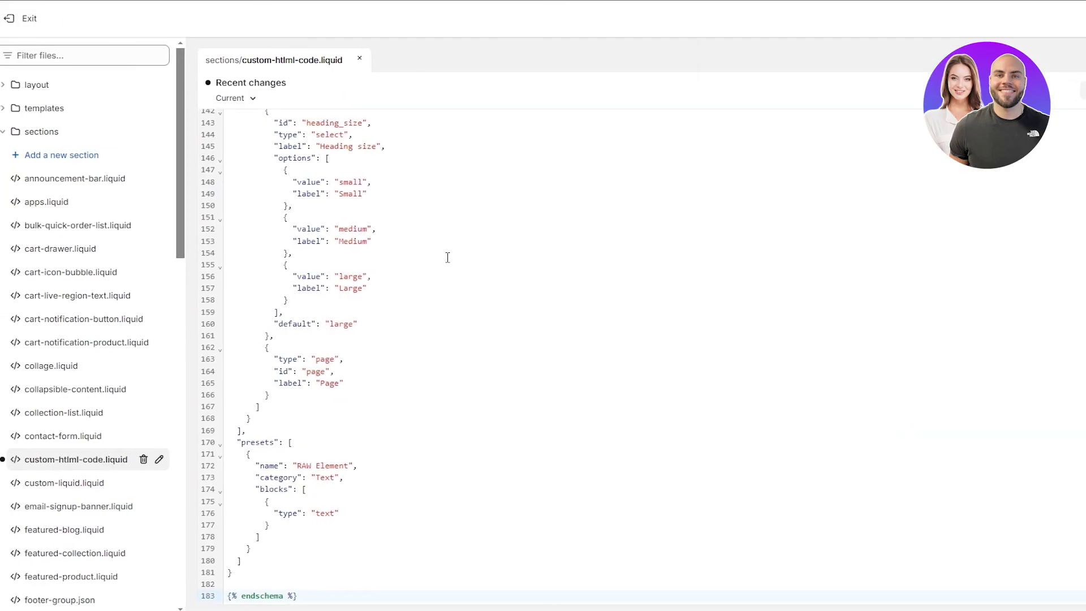
scroll(446, 254, up, 3)
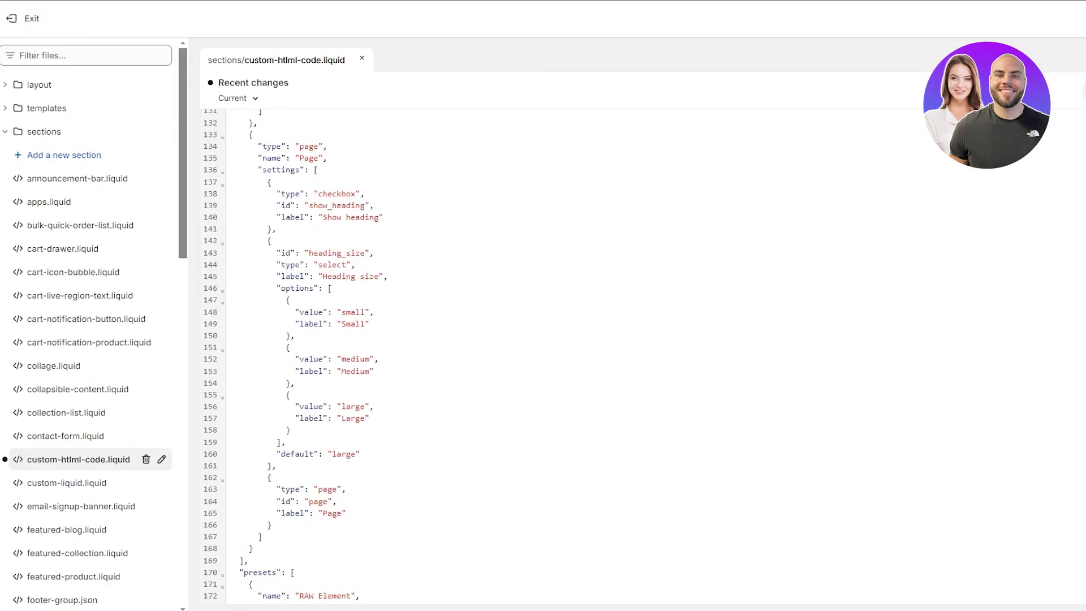
click(12, 17)
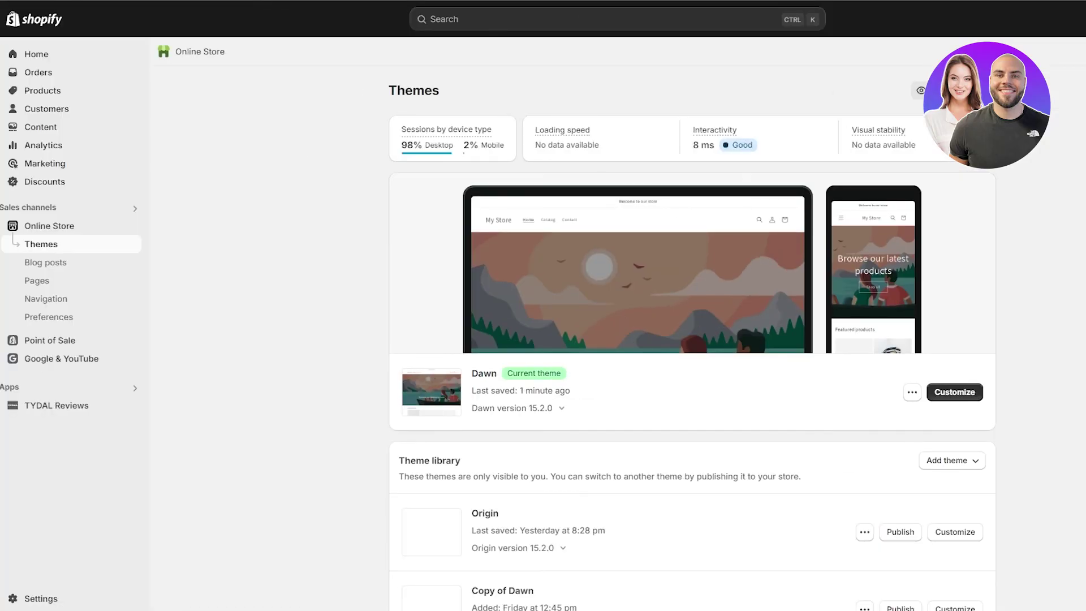
click(368, 2)
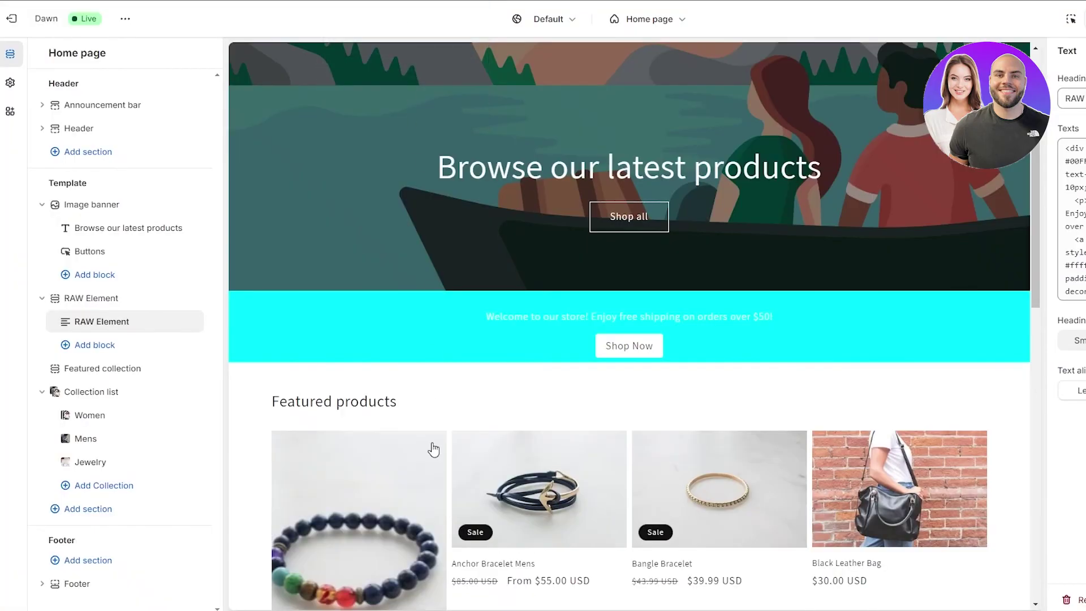
scroll(396, 448, down, 3)
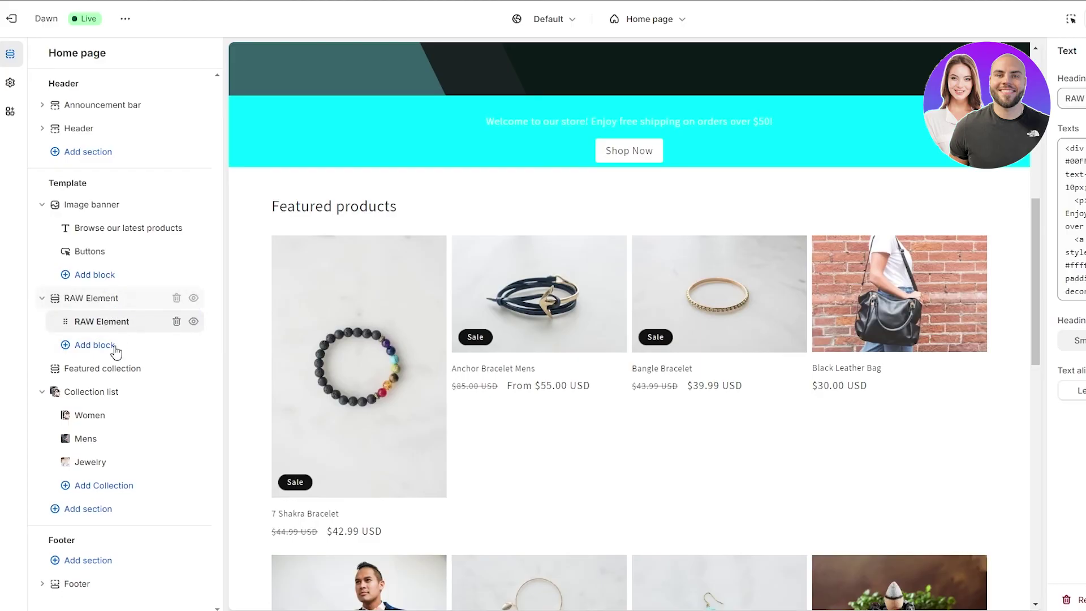
scroll(656, 447, up, 2)
scroll(1075, 226, down, 1)
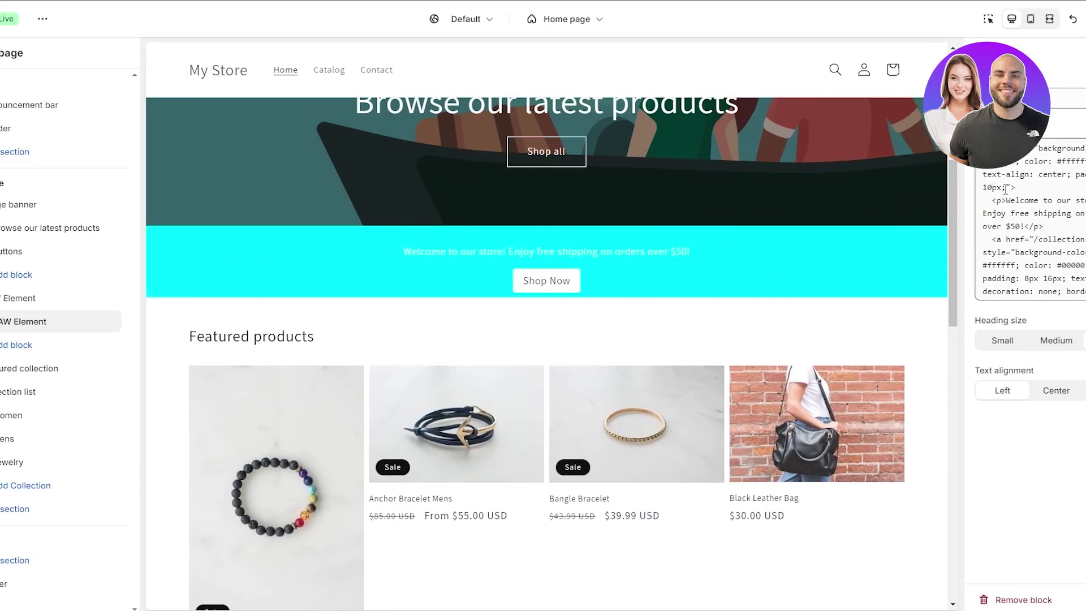